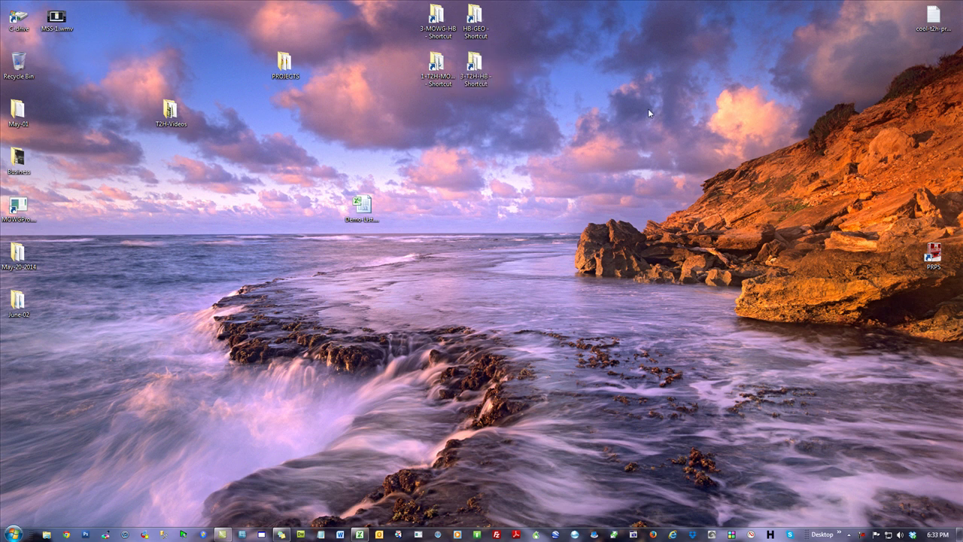
# - Switch to Chrome, open test.bulksubdomaincreator.com and sign in to the admin panel with the prefilled credentials
pyautogui.click(67, 534)
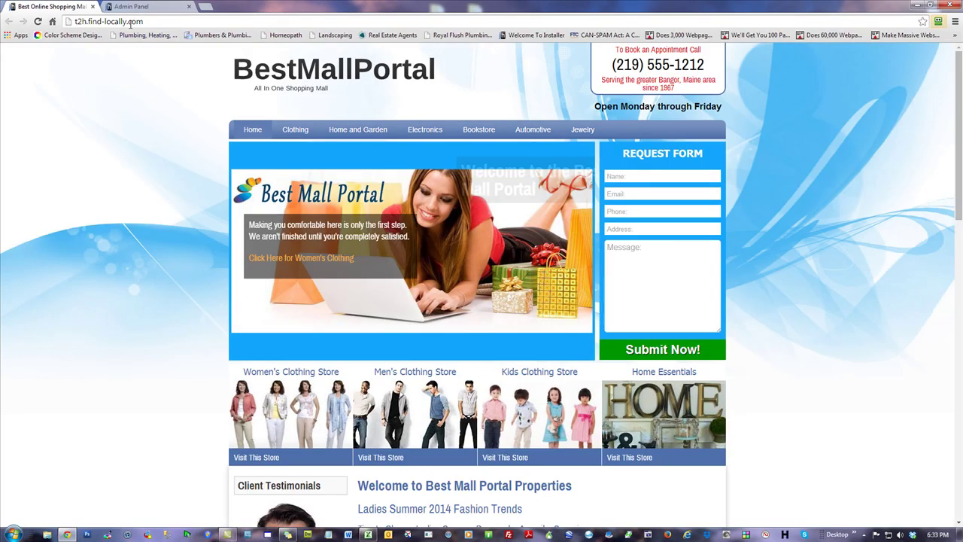
pyautogui.click(132, 22)
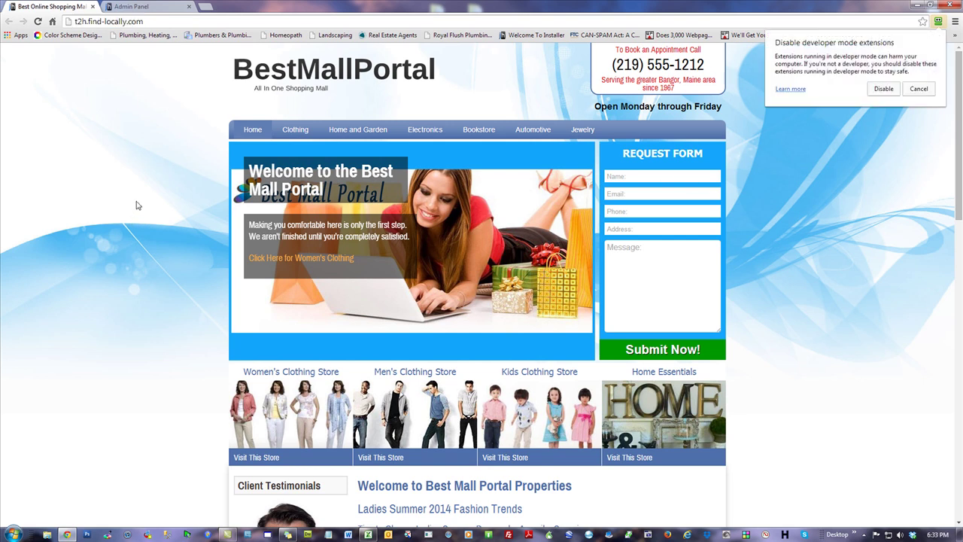
pyautogui.click(919, 88)
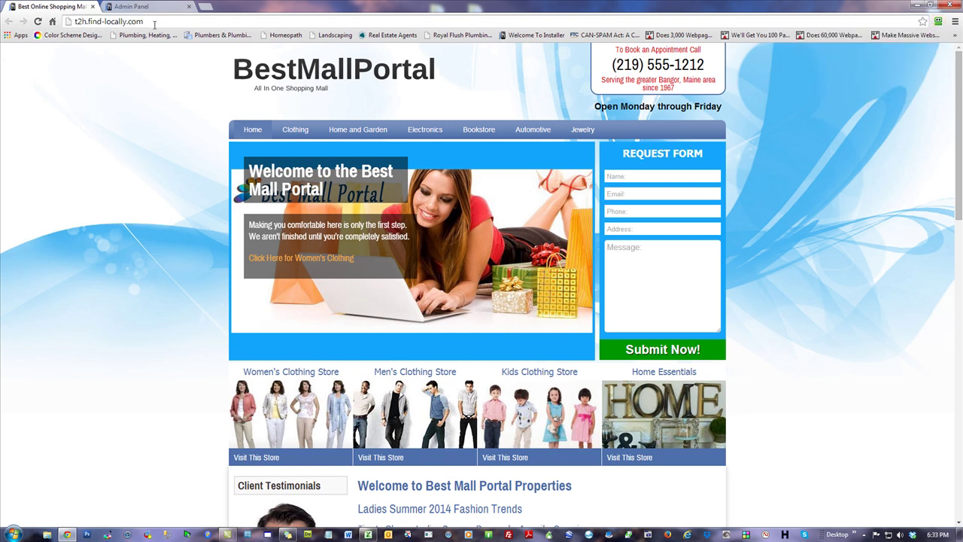
pyautogui.write('test.bulksubdomaincreator')
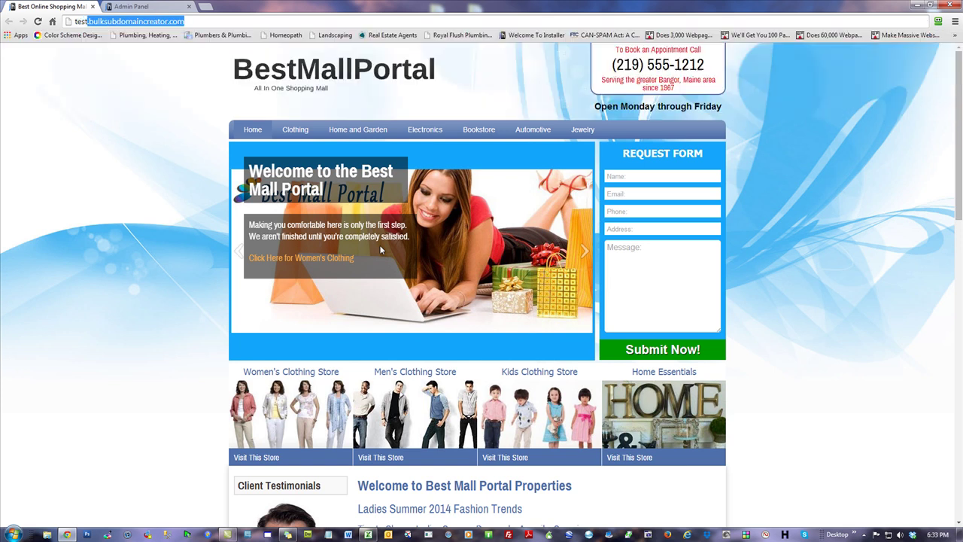
pyautogui.press('Return')
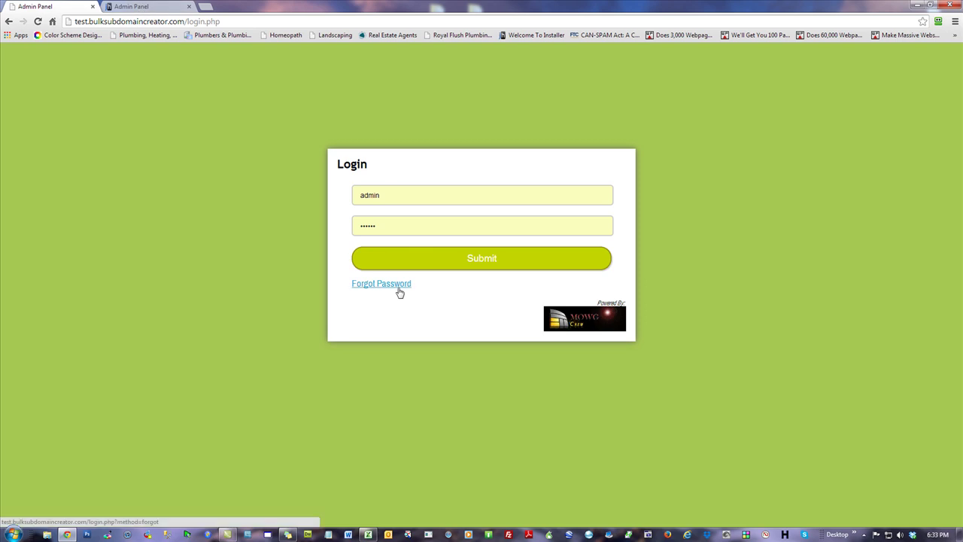
pyautogui.click(501, 263)
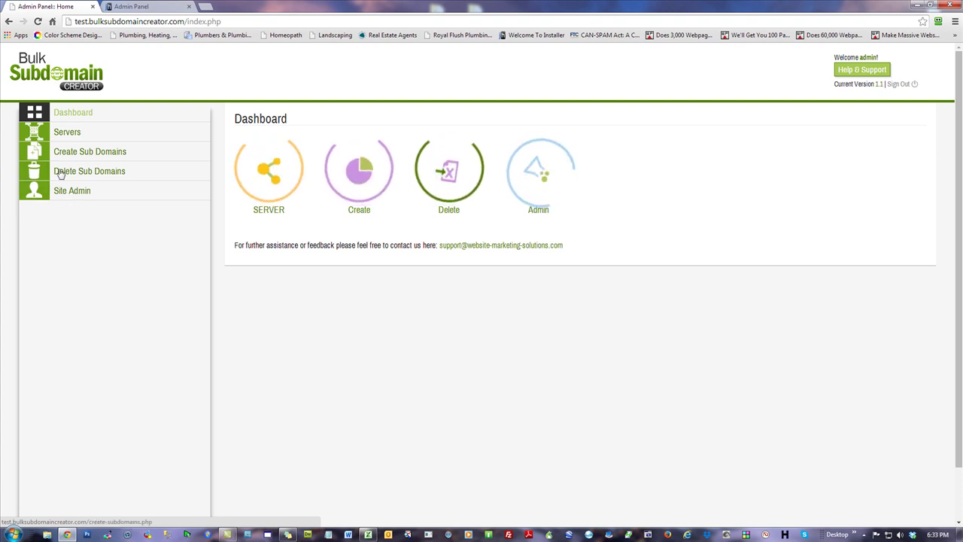
# - Start a new server host entry with the server address find-locally.com
pyautogui.click(67, 132)
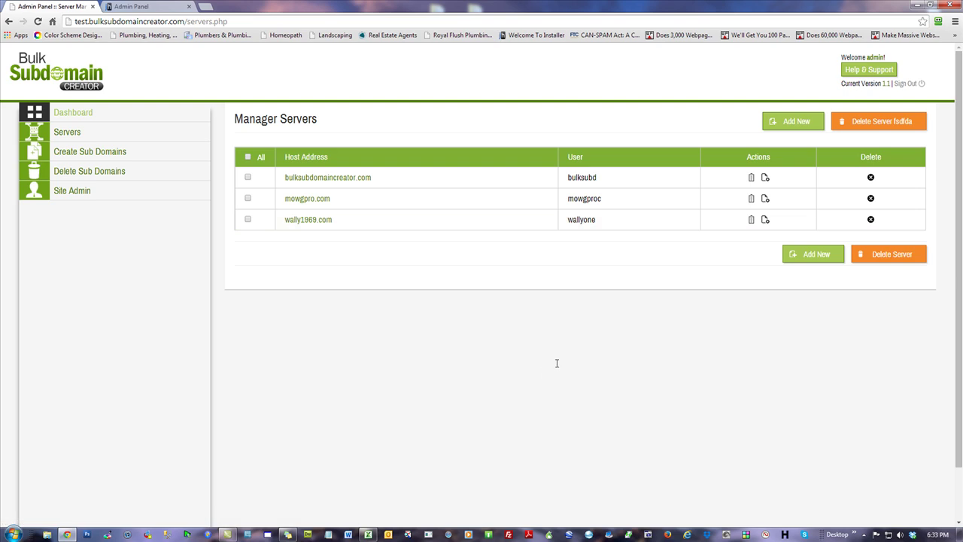
pyautogui.click(796, 122)
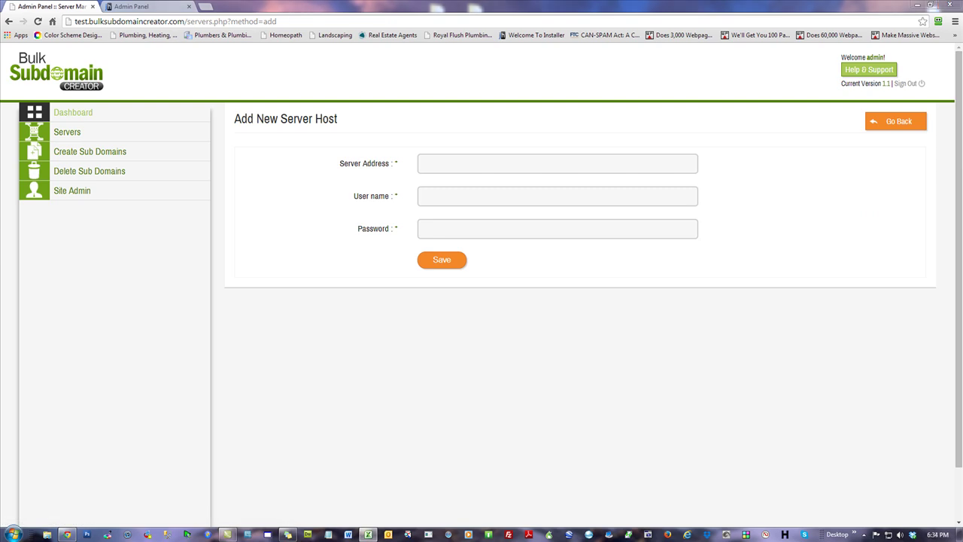
pyautogui.click(438, 166)
pyautogui.write('find-locally.com')
pyautogui.click(457, 275)
pyautogui.moveTo(484, 163); pyautogui.dragTo(335, 218)
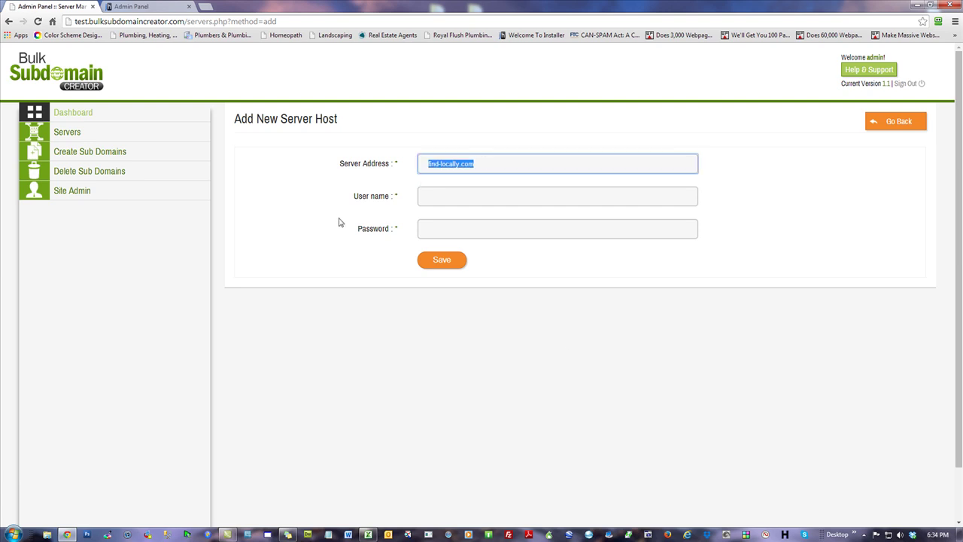
# - Enter findloca as the server user name, fill in the server password and save the new host
pyautogui.click(472, 196)
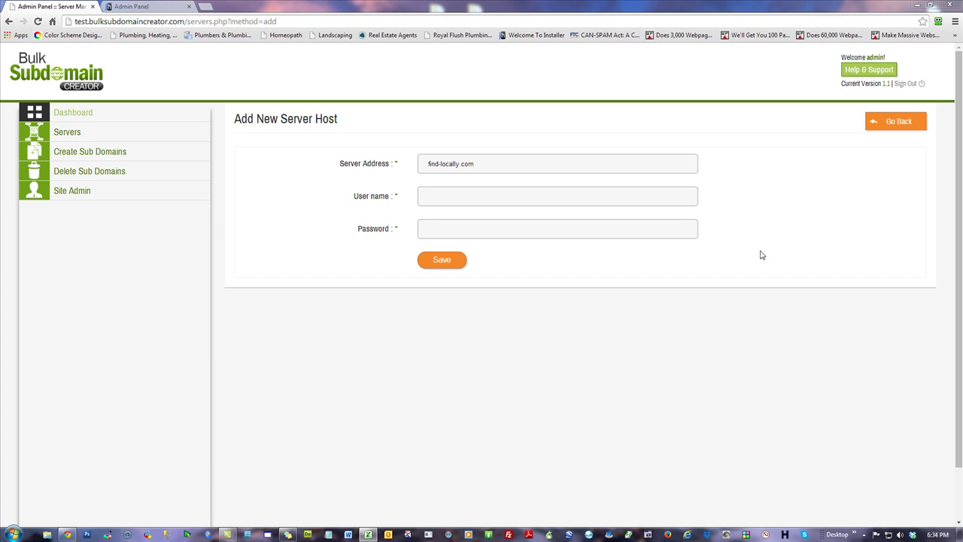
pyautogui.click(472, 195)
pyautogui.write('findloca')
pyautogui.click(472, 231)
pyautogui.hotkey('ctrl', 'v')
pyautogui.click(441, 259)
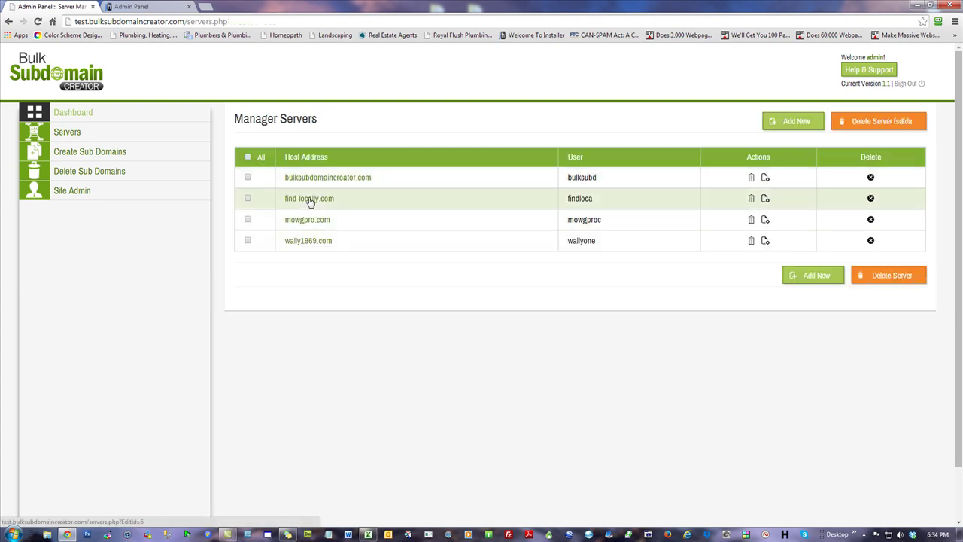
# - Review the subdomains on find-locally.com and visit the t2h, 3-test-what and test1 sites from the list
pyautogui.click(751, 199)
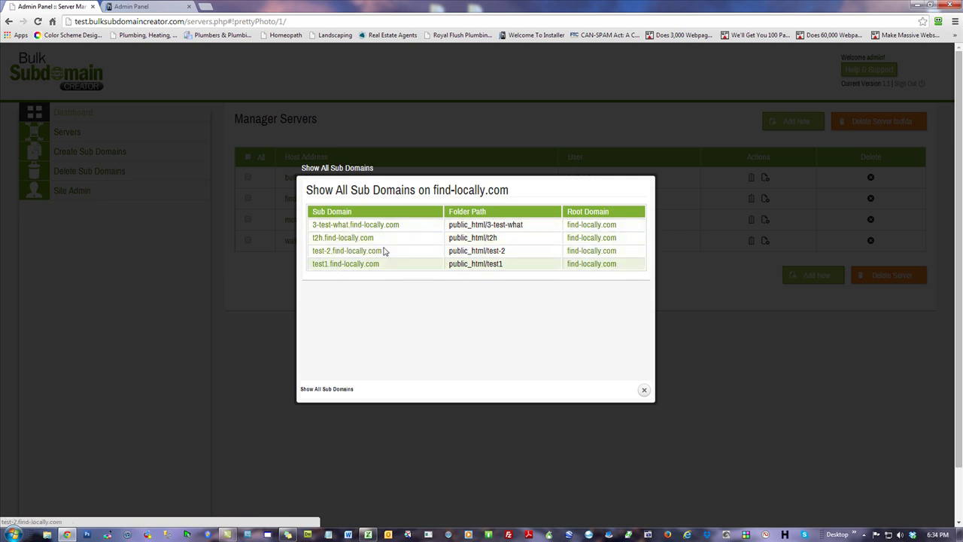
pyautogui.click(350, 238)
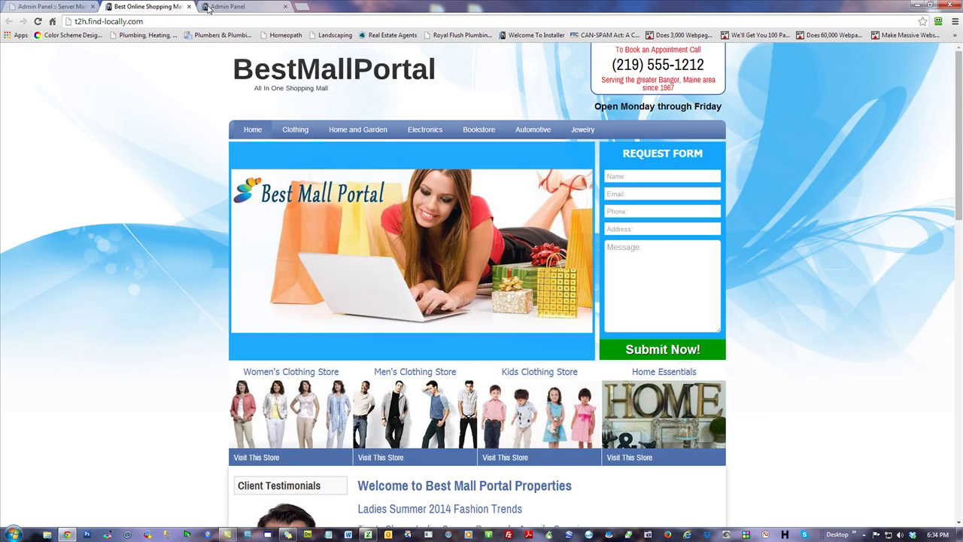
pyautogui.click(58, 7)
pyautogui.click(362, 225)
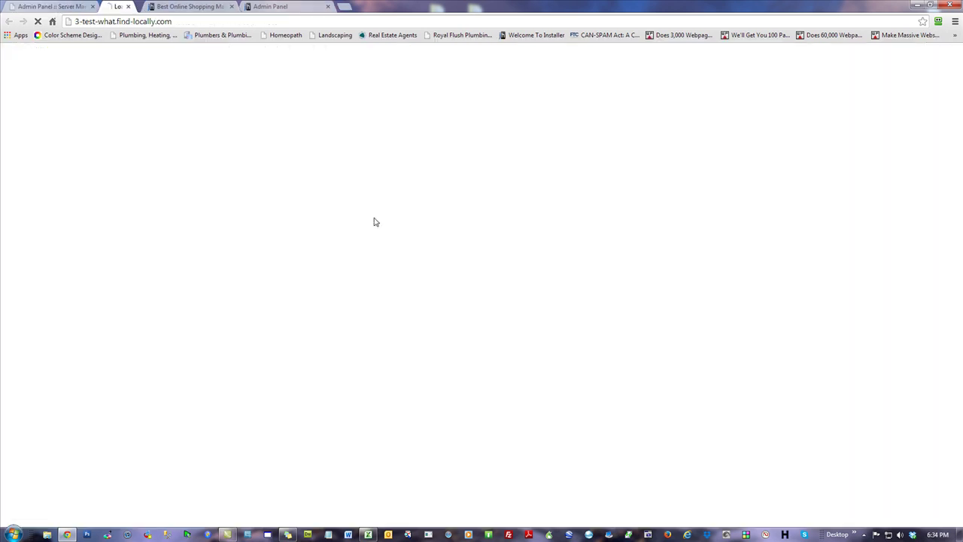
pyautogui.click(66, 7)
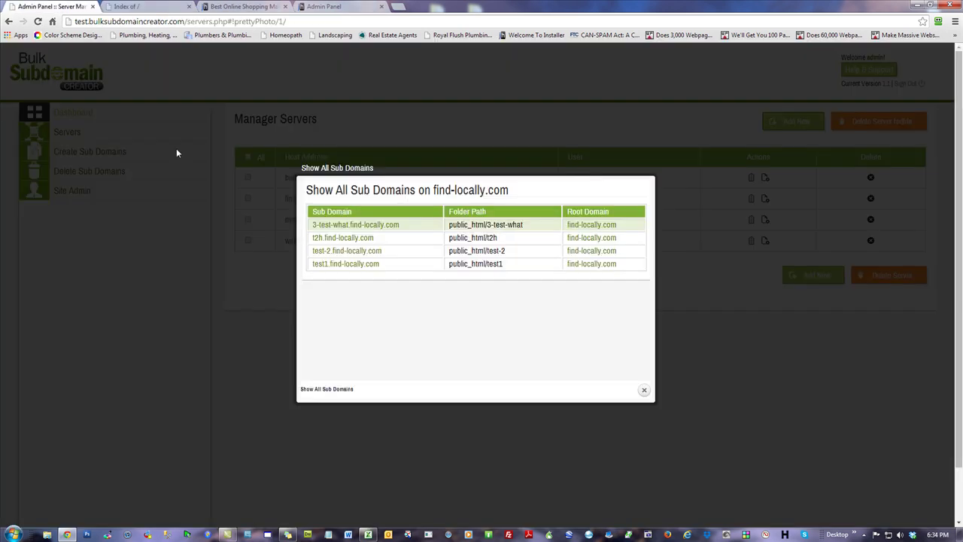
pyautogui.click(352, 264)
pyautogui.click(54, 6)
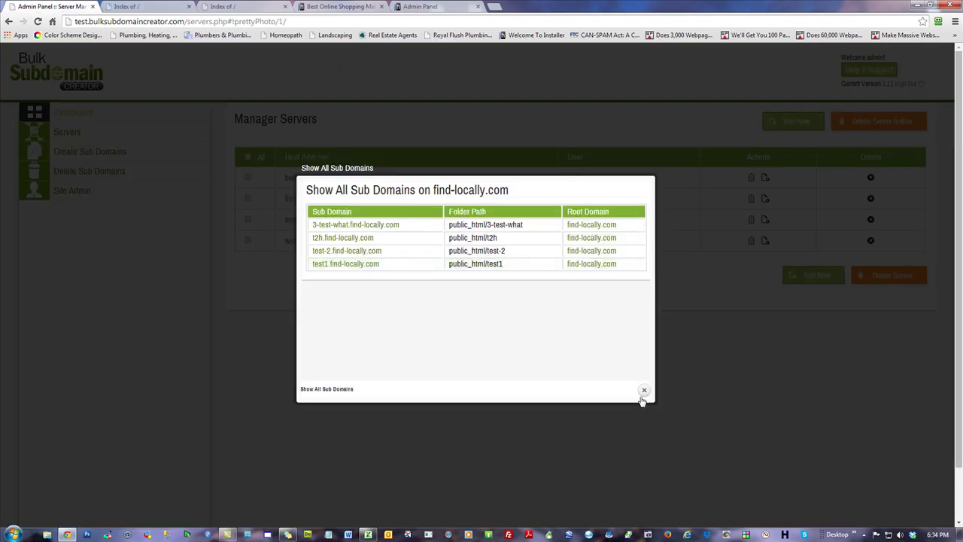
pyautogui.click(644, 390)
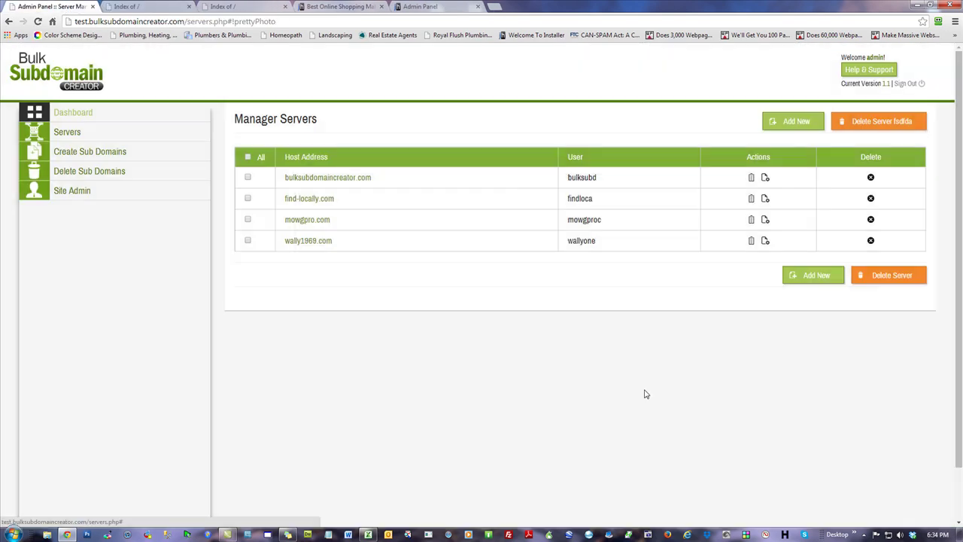
# - Delete the 3-test-what, test-2 and test1 subdomains of find-locally.com, leaving t2h out of the selection
pyautogui.click(80, 172)
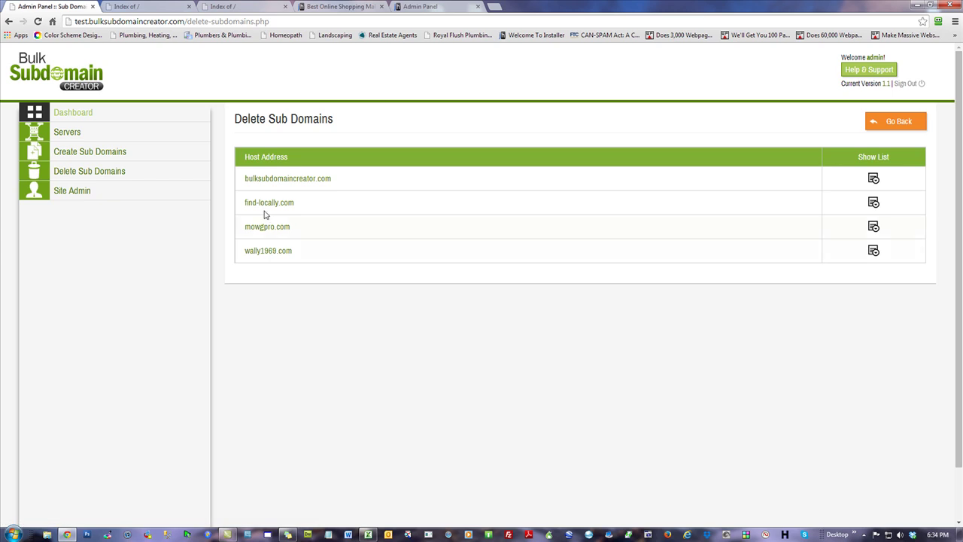
pyautogui.click(874, 202)
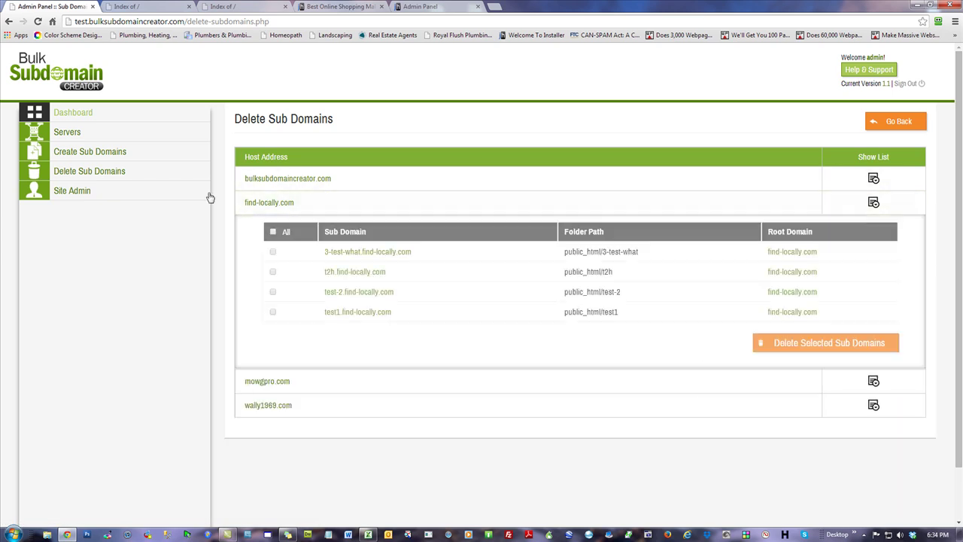
pyautogui.click(274, 232)
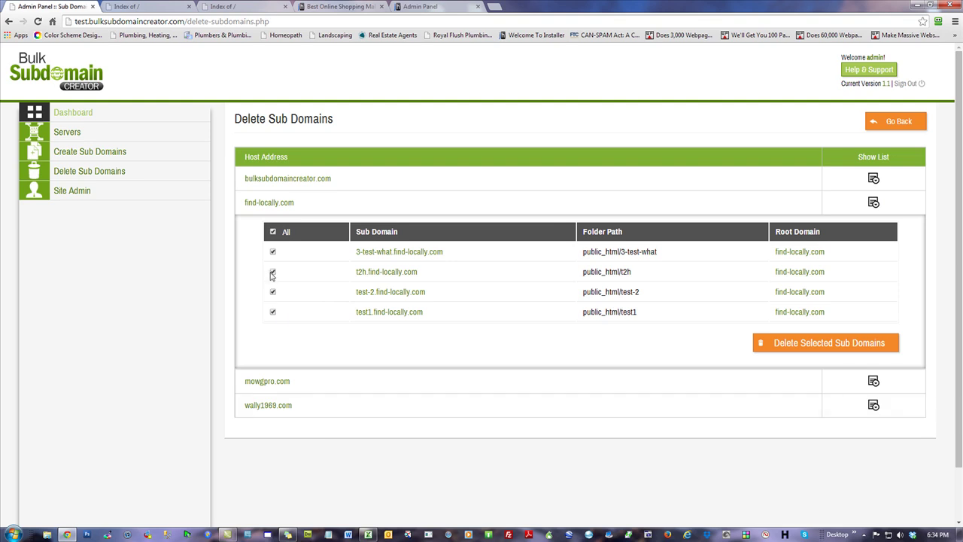
pyautogui.click(273, 272)
pyautogui.click(273, 271)
pyautogui.click(273, 292)
pyautogui.click(273, 311)
pyautogui.click(273, 313)
pyautogui.click(274, 292)
pyautogui.click(274, 311)
pyautogui.click(273, 251)
pyautogui.click(274, 272)
pyautogui.click(817, 349)
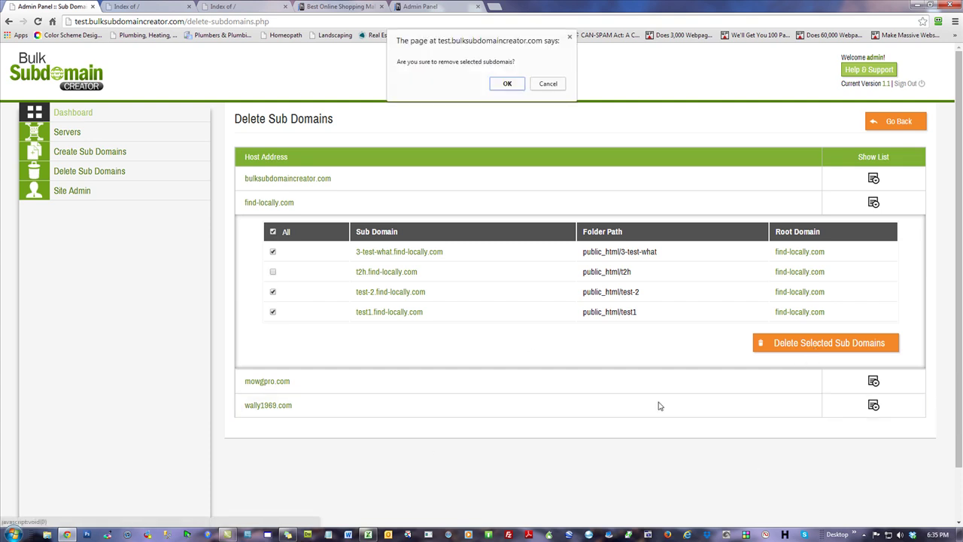
pyautogui.click(507, 84)
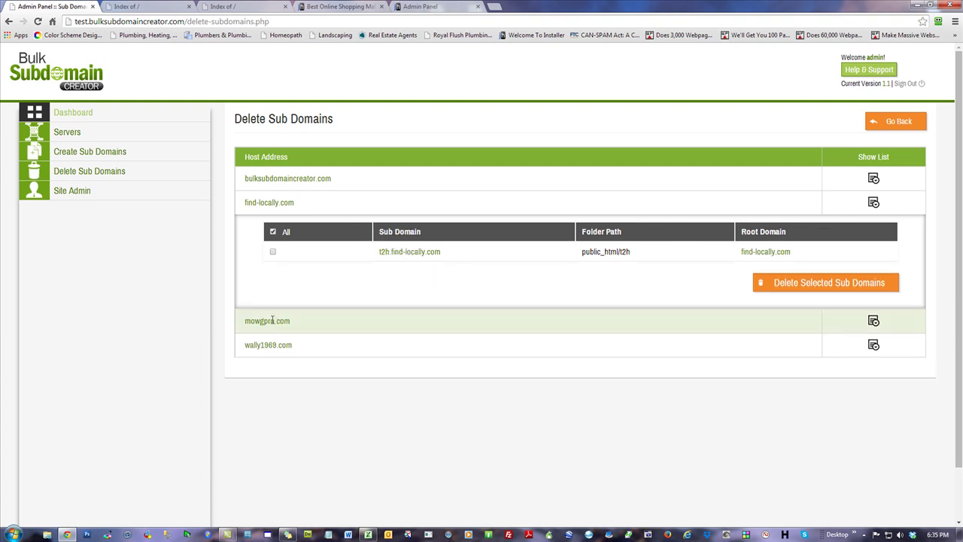
# - Show the subdomains of mowgpro.com in the deletion list and compare their root domains, mowgpro.com and mowg-pro.com
pyautogui.click(875, 322)
pyautogui.scroll(-2, 694, 299)
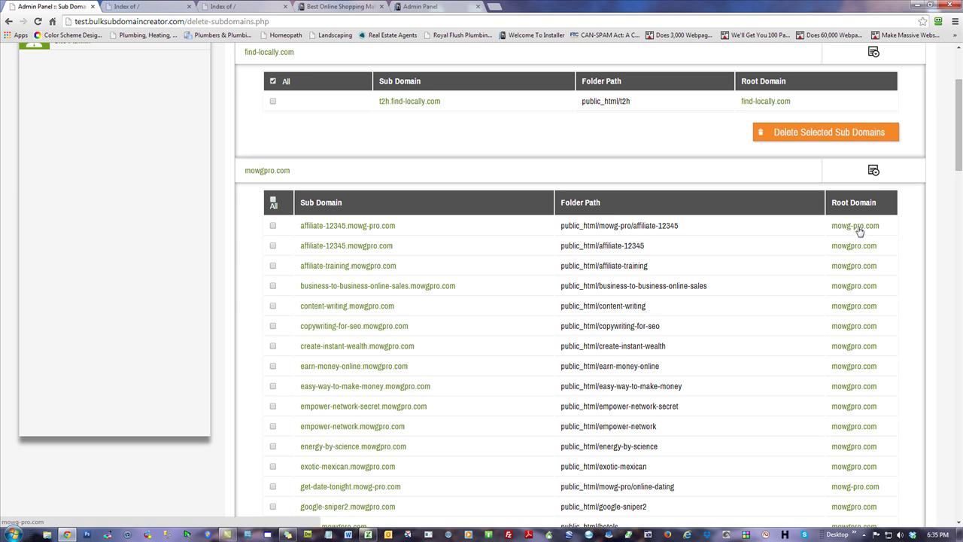
pyautogui.moveTo(886, 247); pyautogui.dragTo(831, 250)
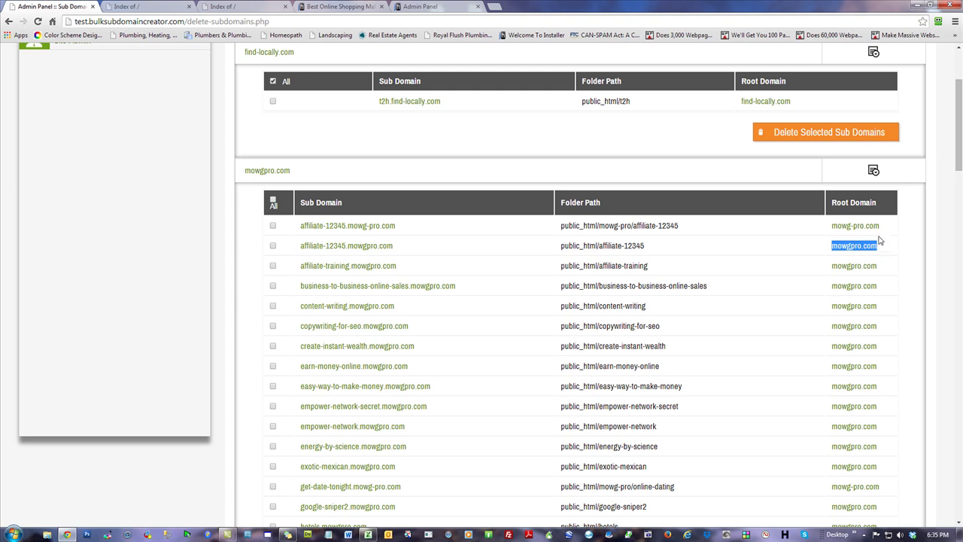
pyautogui.moveTo(890, 228); pyautogui.dragTo(831, 227)
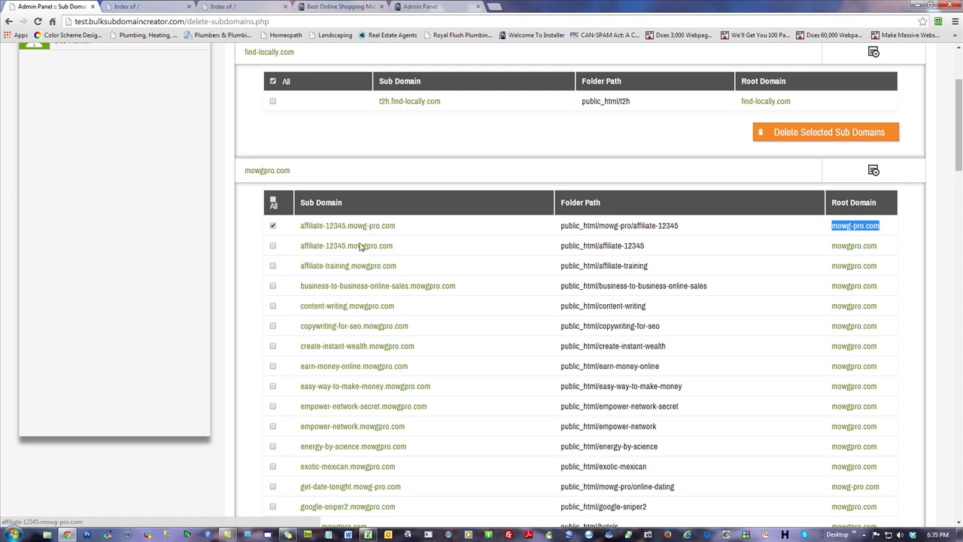
# - Mark individual subdomains under mowgpro.com for deletion, including affiliate-12345, affiliate-training, business-to-business-online-sales, earn-money-online, easy-way-to-make-money, empower-network-secret and empower-network
pyautogui.click(273, 247)
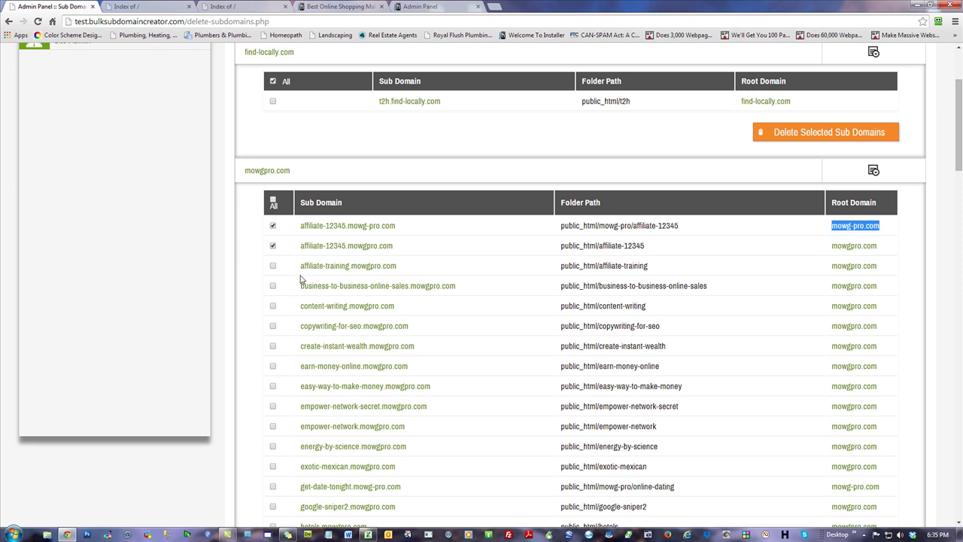
pyautogui.click(273, 266)
pyautogui.click(274, 368)
pyautogui.click(274, 387)
pyautogui.click(273, 407)
pyautogui.click(273, 427)
pyautogui.scroll(-2, 333, 408)
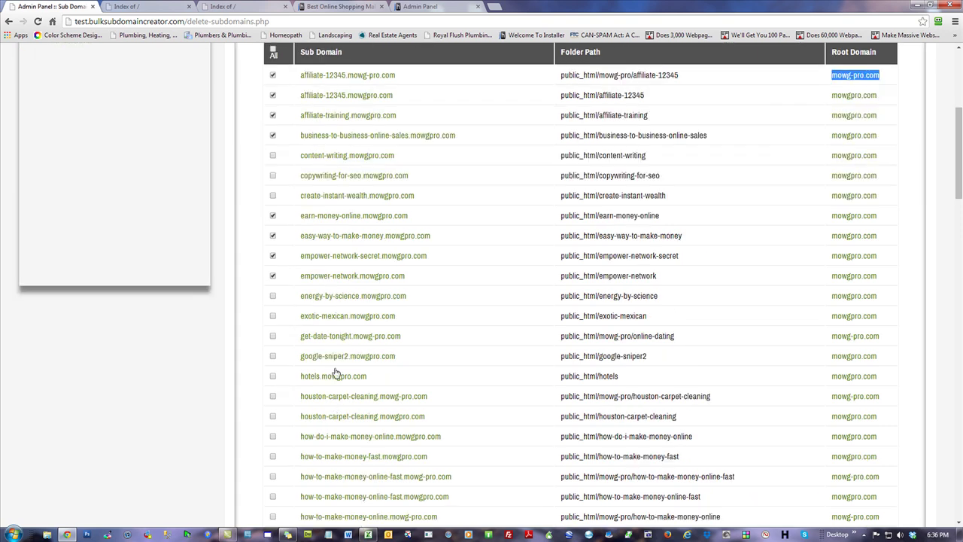
pyautogui.scroll(2, 273, 417)
pyautogui.scroll(-6, 296, 408)
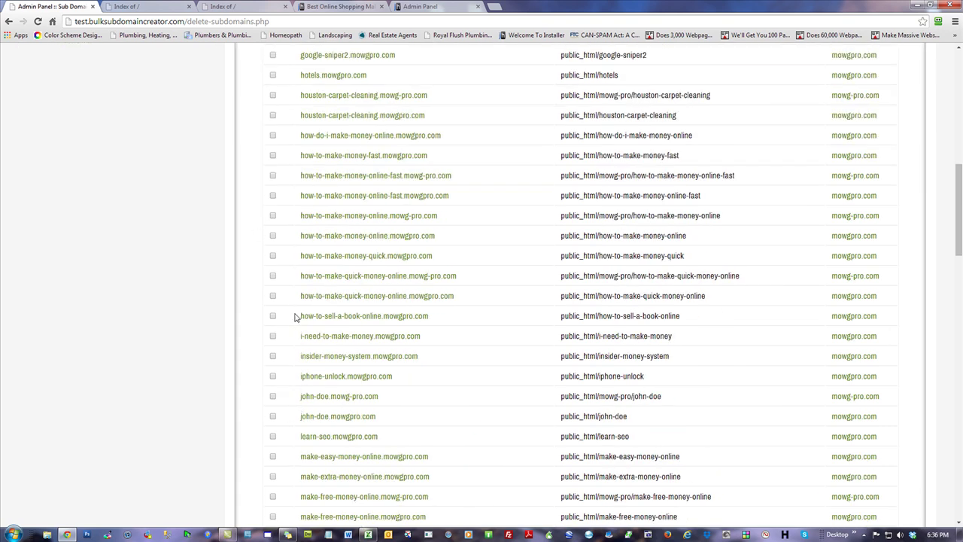
pyautogui.scroll(10, 361, 369)
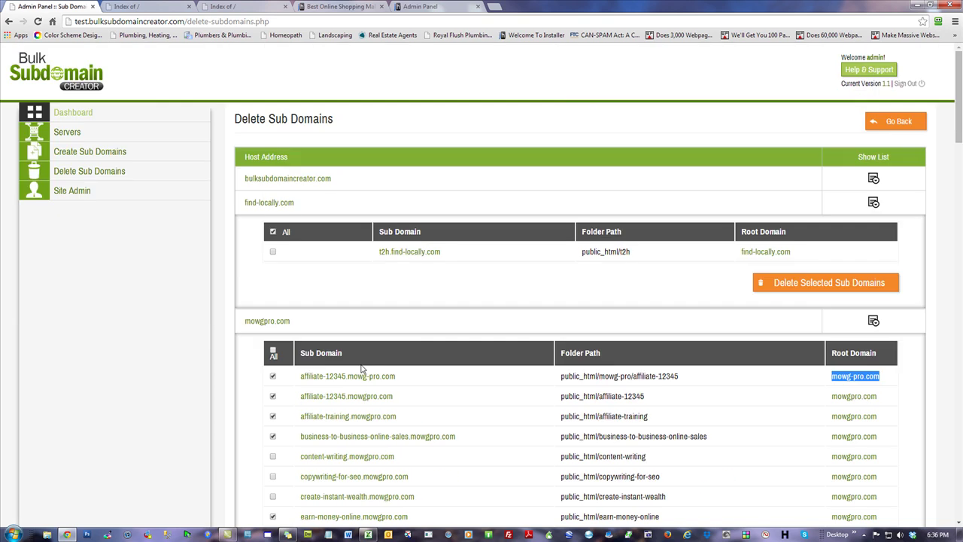
# - Mark all subdomains under mowgpro.com for deletion except insider-money-system, iphone-unlock and exotic-mexican, and check through the selection
pyautogui.click(273, 353)
pyautogui.scroll(-12, 372, 314)
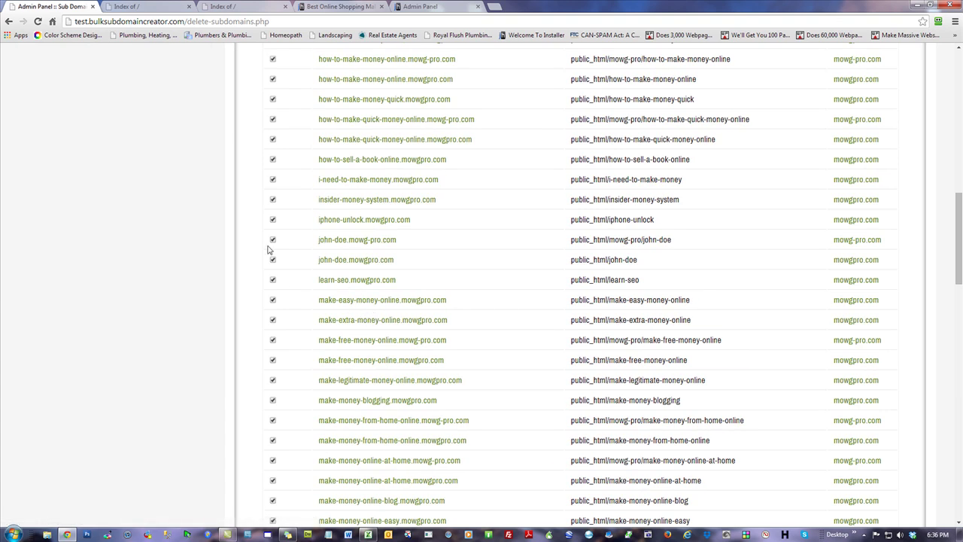
pyautogui.click(272, 220)
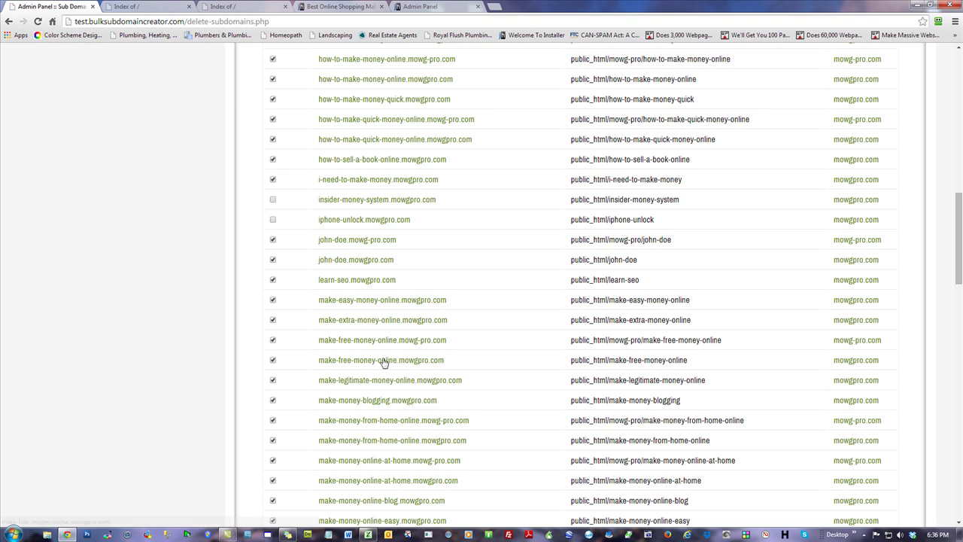
pyautogui.scroll(6, 382, 361)
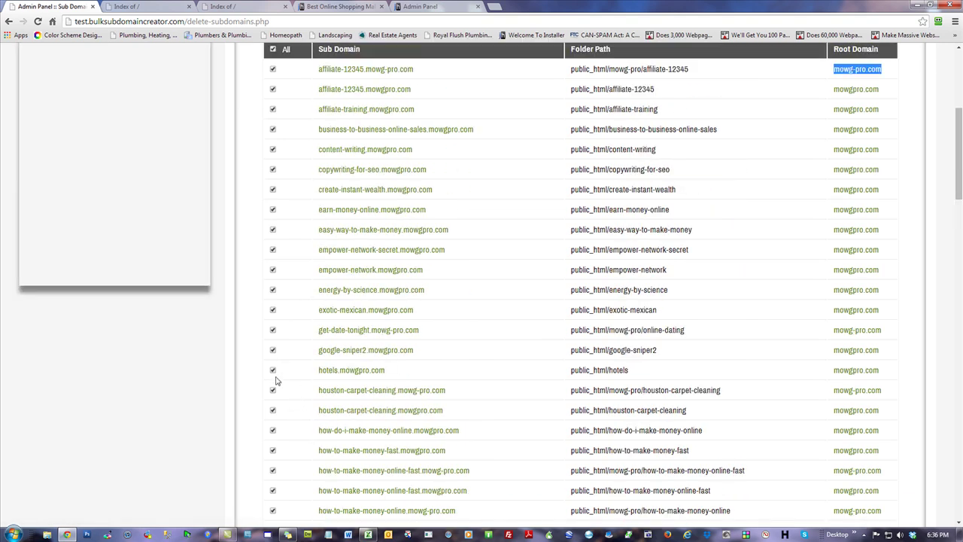
pyautogui.click(273, 310)
pyautogui.scroll(-14, 463, 395)
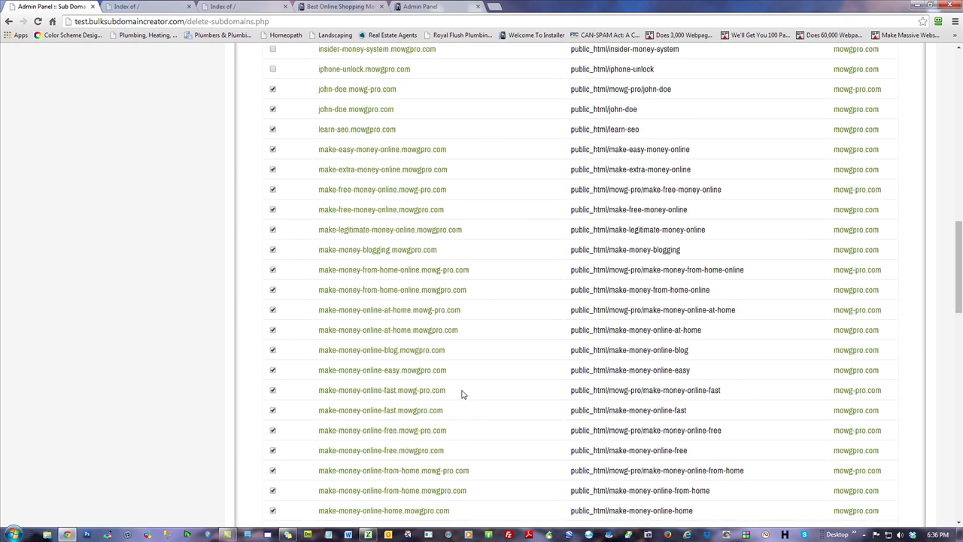
pyautogui.scroll(-8, 462, 395)
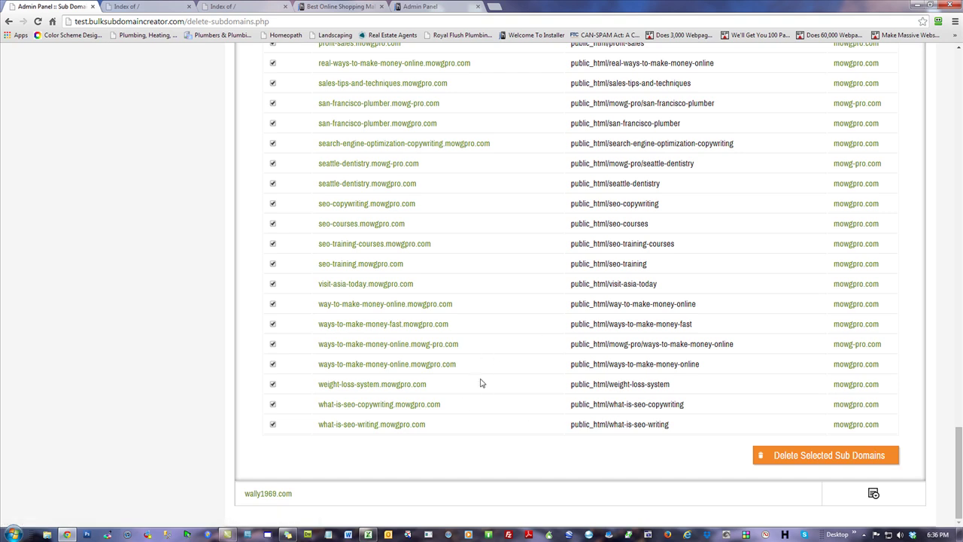
pyautogui.scroll(8, 483, 386)
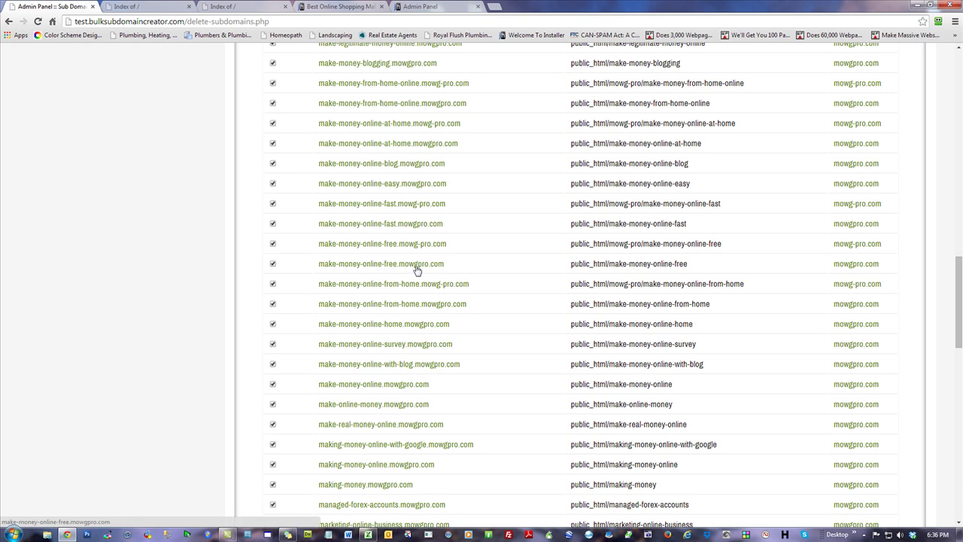
# - Compare the folder paths of the make-money-online-free and make-money-online-fast subdomains, and collapse the subdomain list of find-locally.com
pyautogui.moveTo(473, 263); pyautogui.dragTo(573, 269)
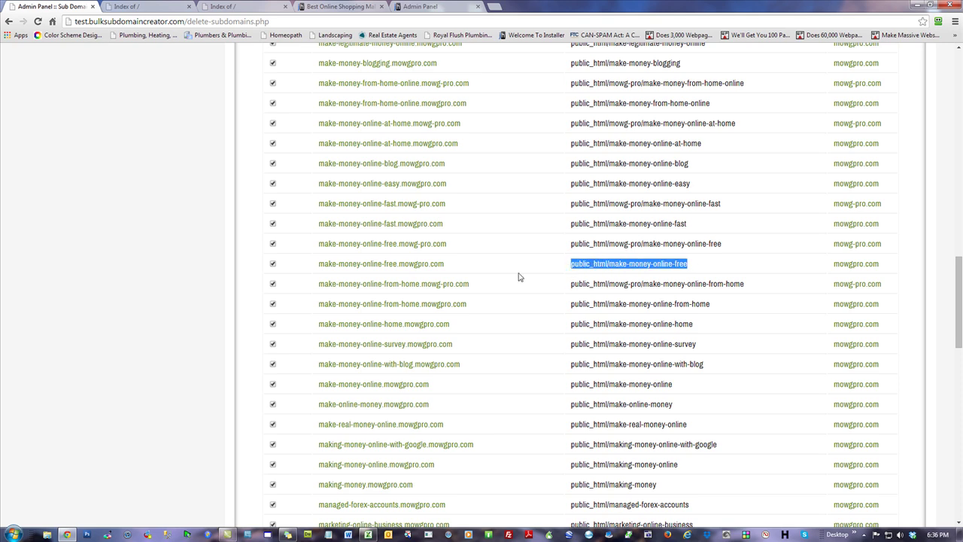
pyautogui.moveTo(454, 206); pyautogui.dragTo(398, 209)
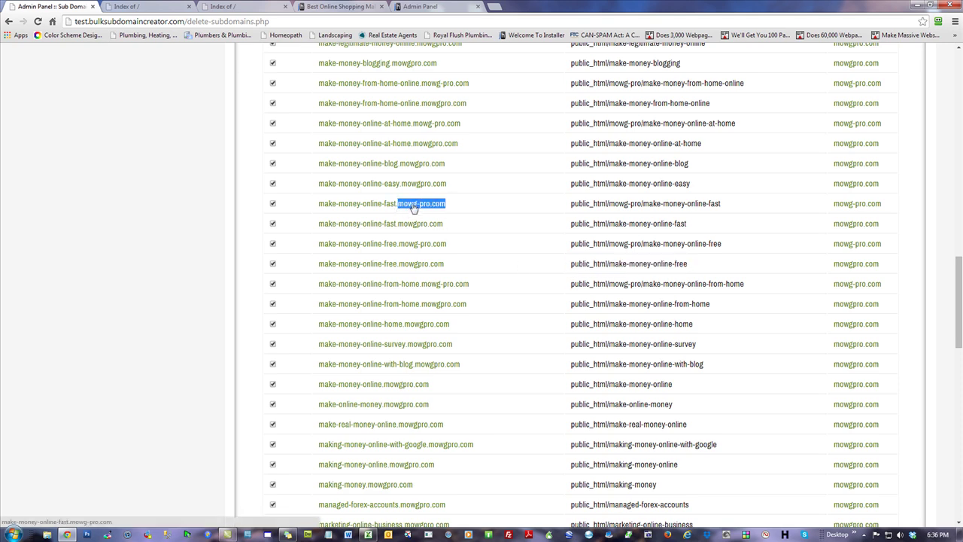
pyautogui.moveTo(571, 203); pyautogui.dragTo(641, 204)
pyautogui.moveTo(755, 207); pyautogui.dragTo(653, 203)
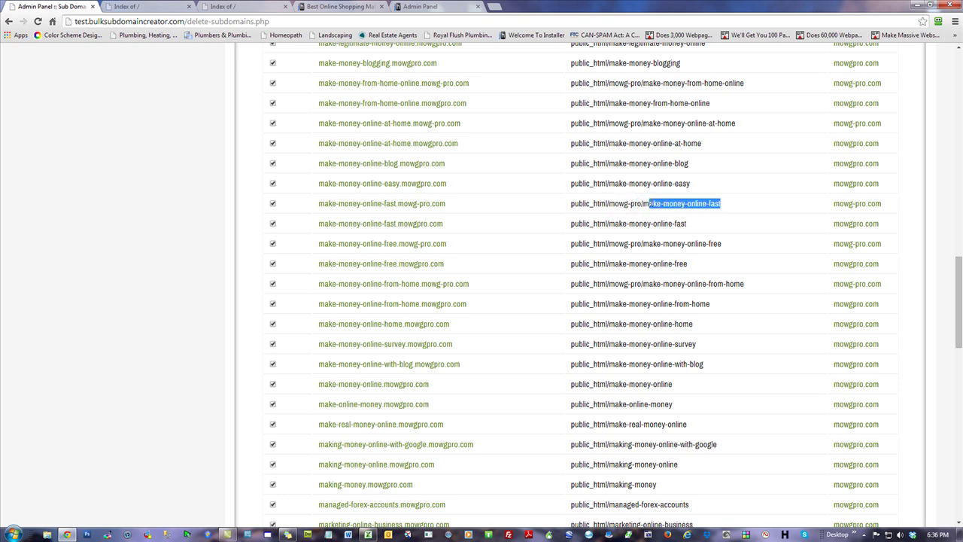
pyautogui.click(726, 209)
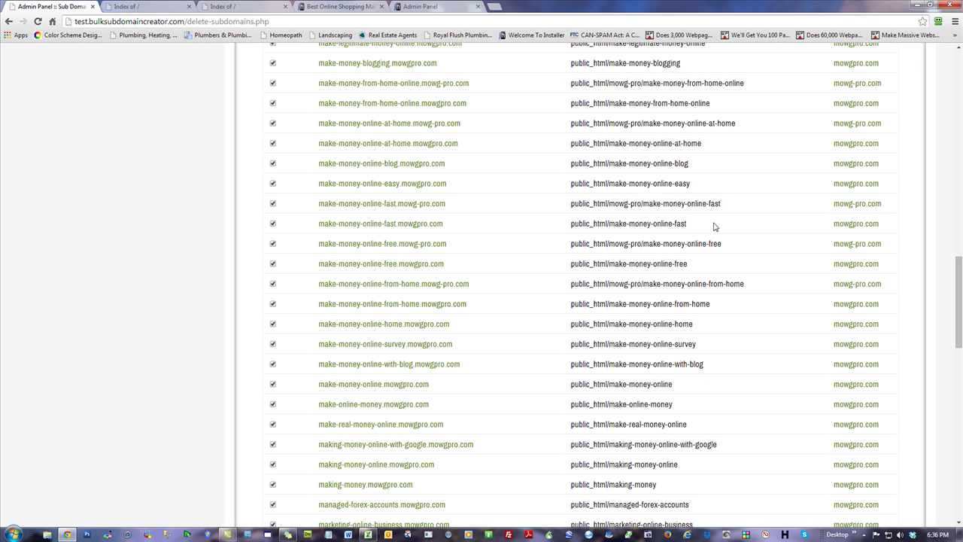
pyautogui.scroll(15, 723, 368)
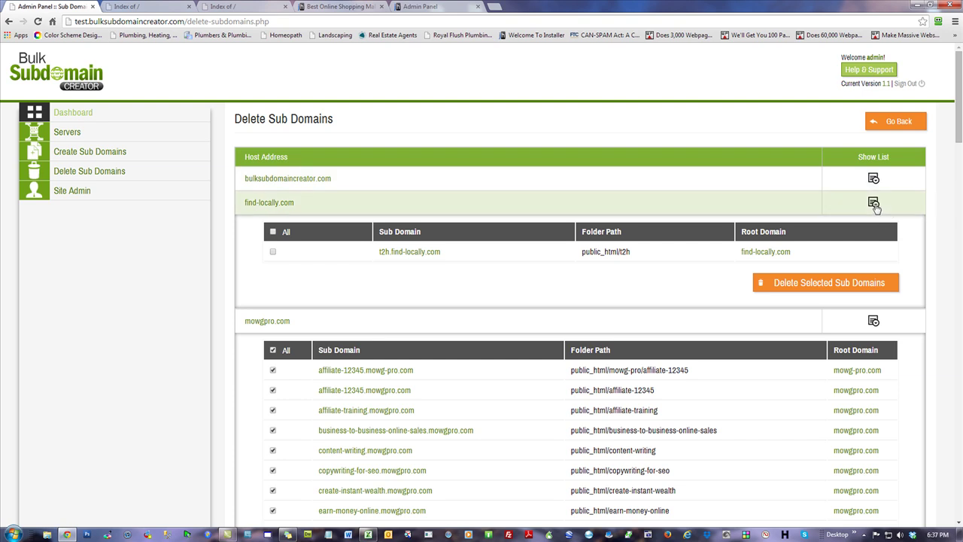
pyautogui.click(716, 239)
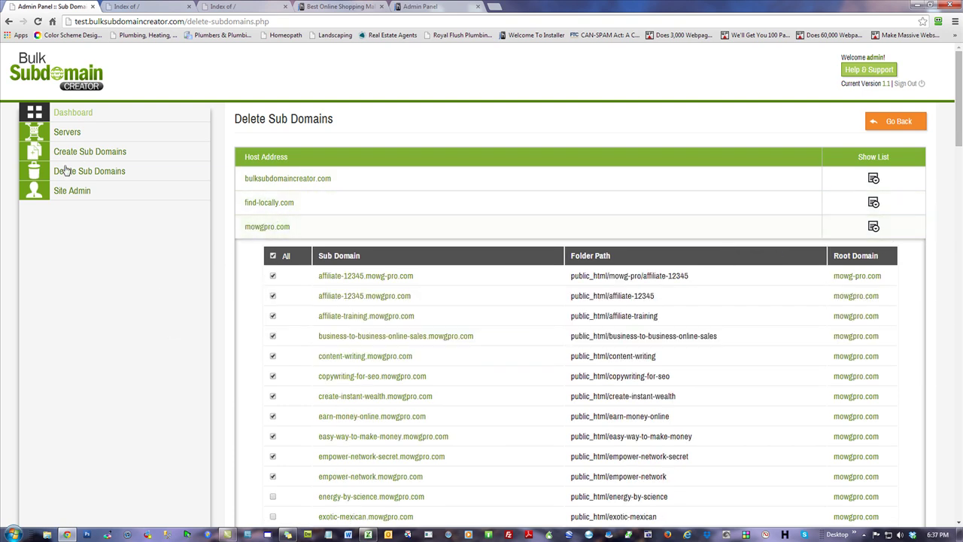
# - Choose mowgpro.com as the server host for creating subdomains and look through all subdomains on its mowgpro.com domain
pyautogui.click(57, 137)
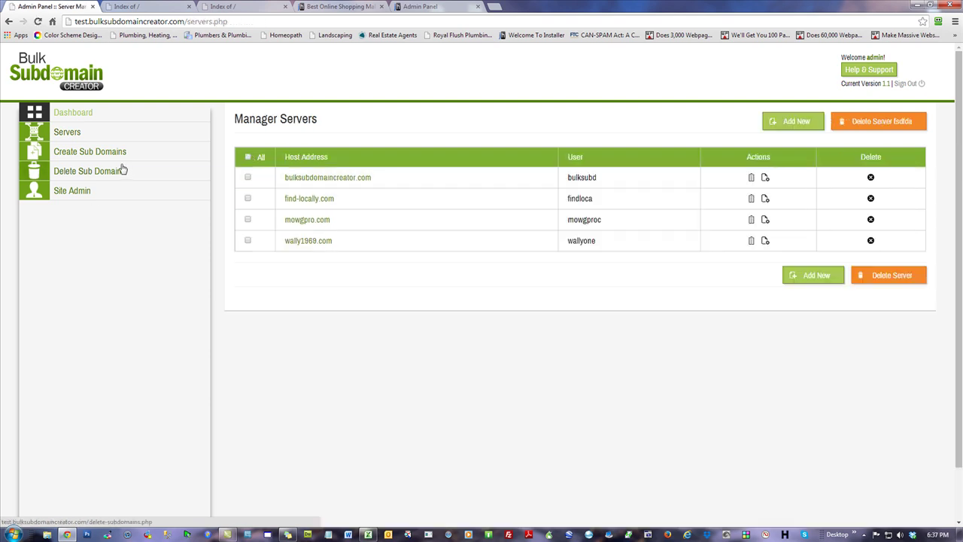
pyautogui.click(112, 153)
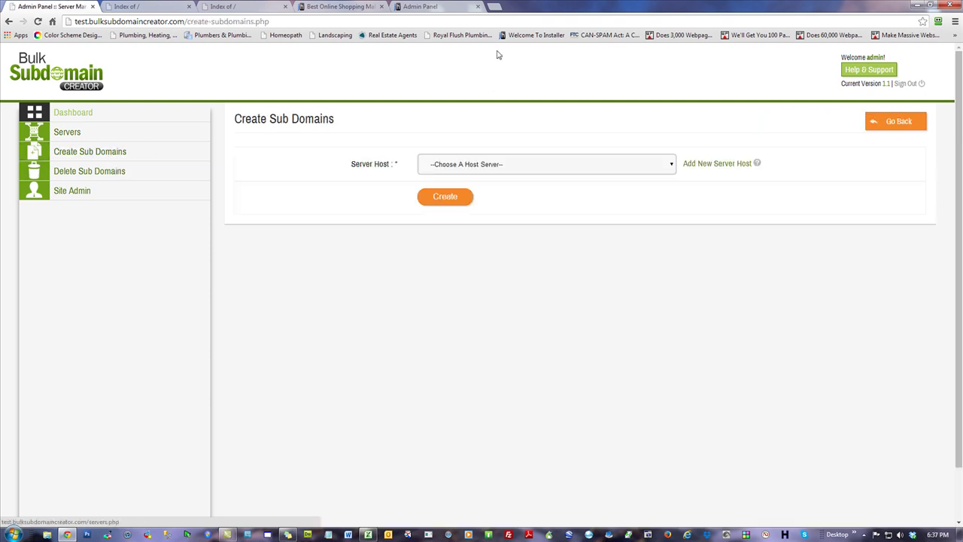
pyautogui.click(502, 169)
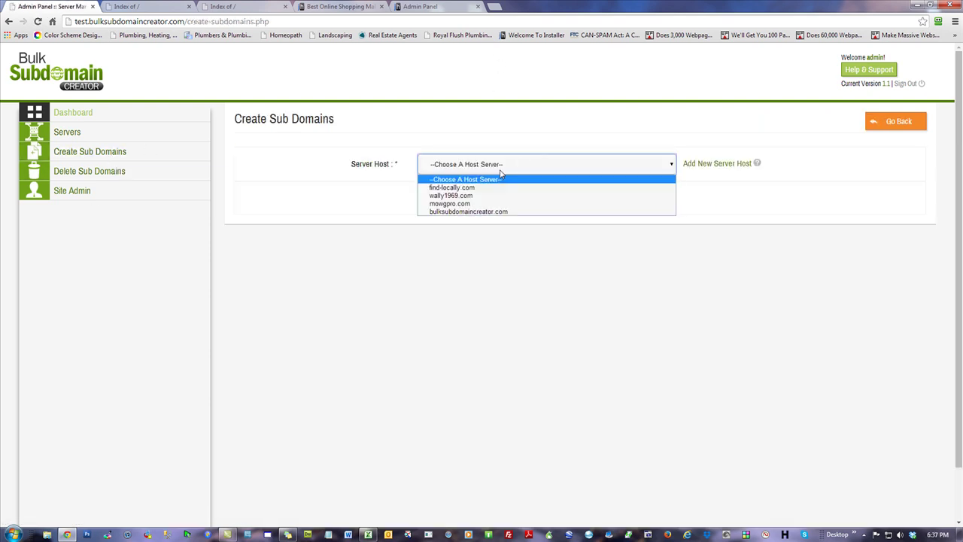
pyautogui.click(451, 204)
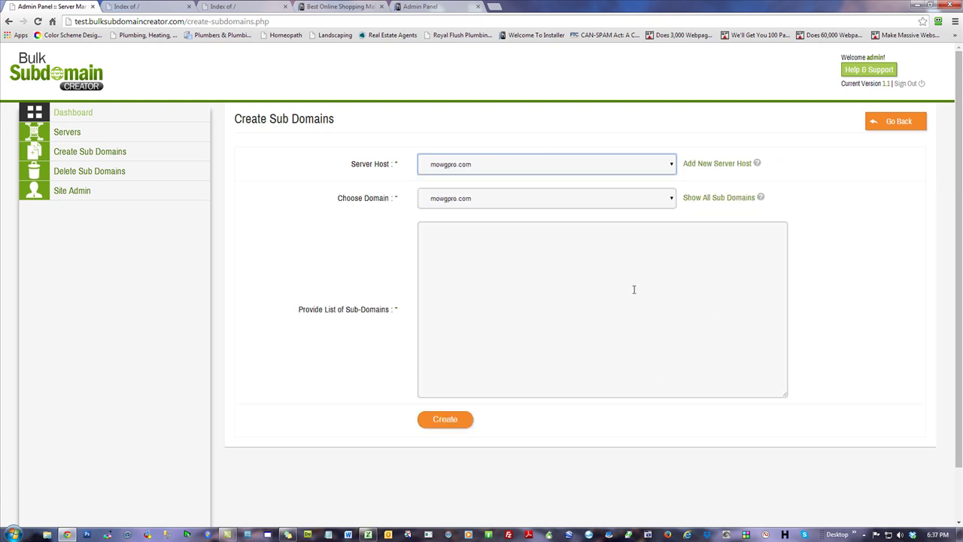
pyautogui.click(719, 198)
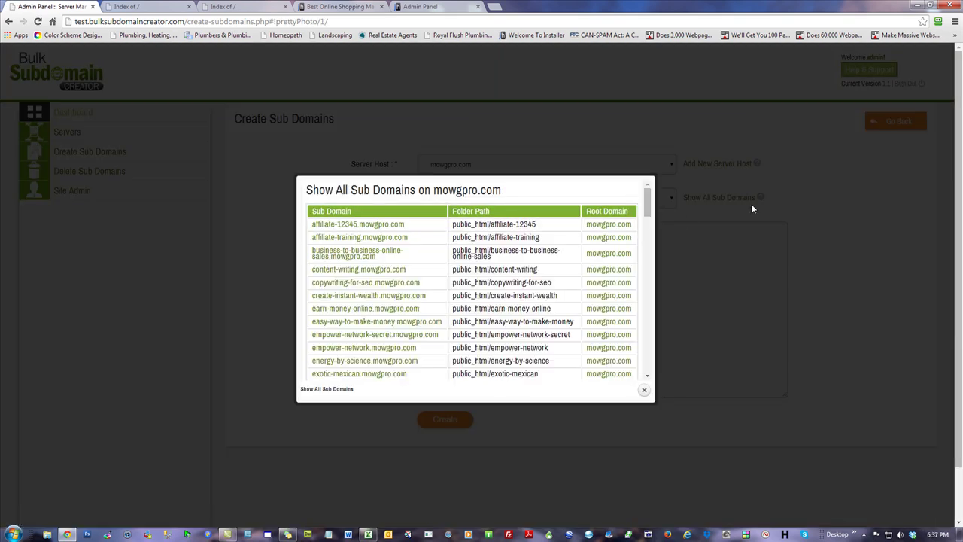
pyautogui.moveTo(647, 200); pyautogui.dragTo(640, 377)
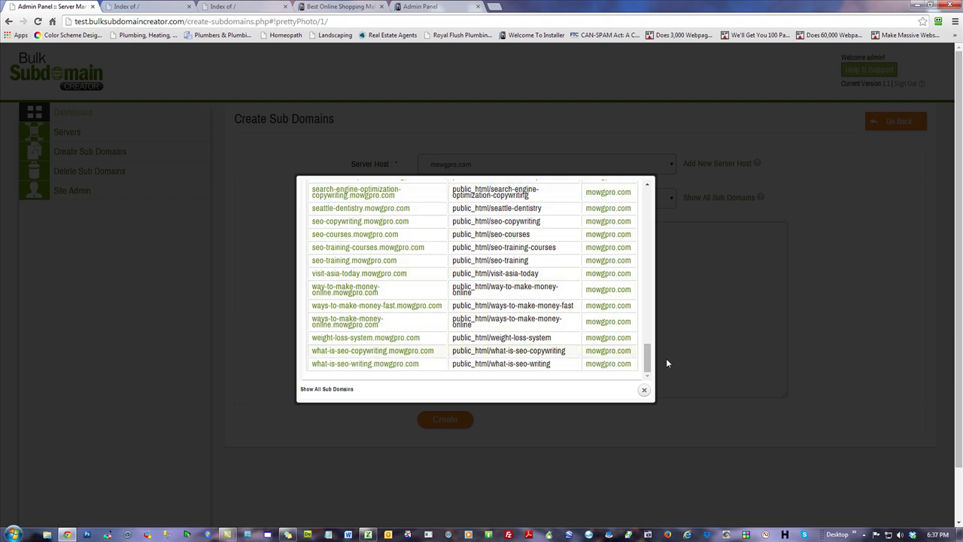
pyautogui.moveTo(647, 354); pyautogui.dragTo(647, 187)
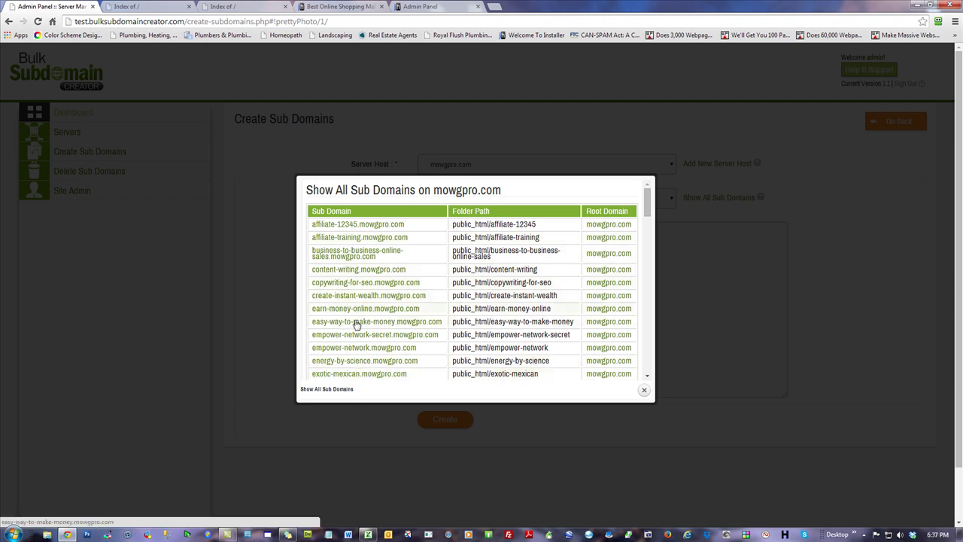
# - View the exotic-mexican.mowgpro.com site, and close it along with the leftover directory index pages and the subdomain list
pyautogui.click(340, 374)
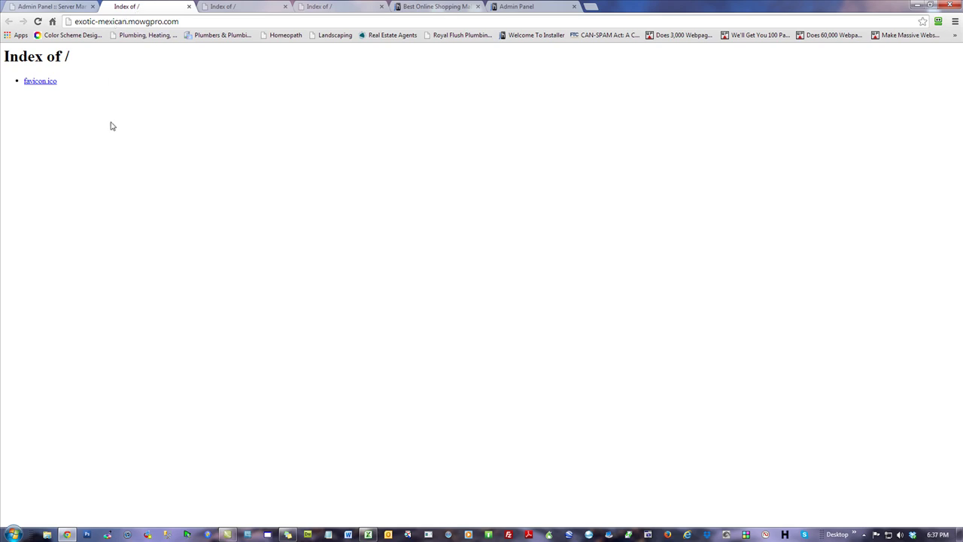
pyautogui.click(189, 6)
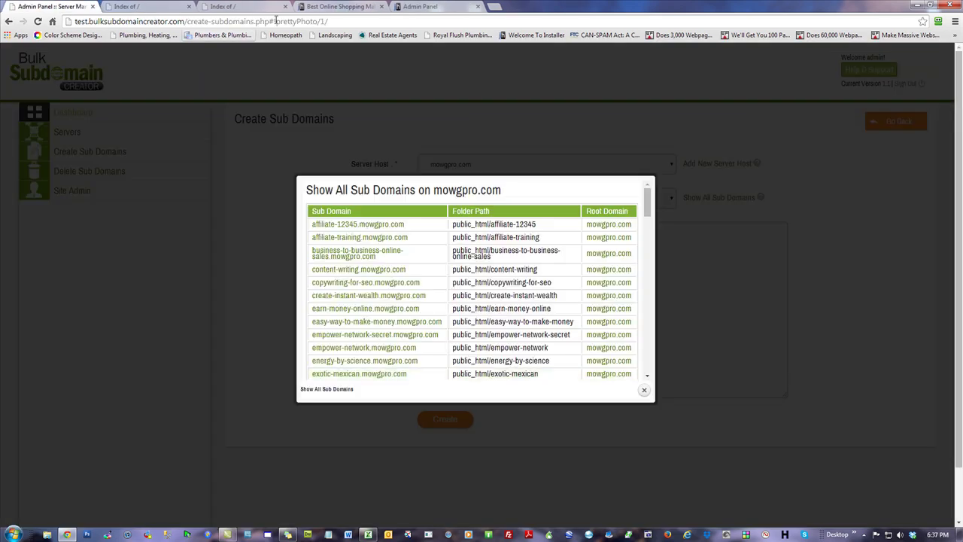
pyautogui.click(189, 7)
pyautogui.click(189, 7)
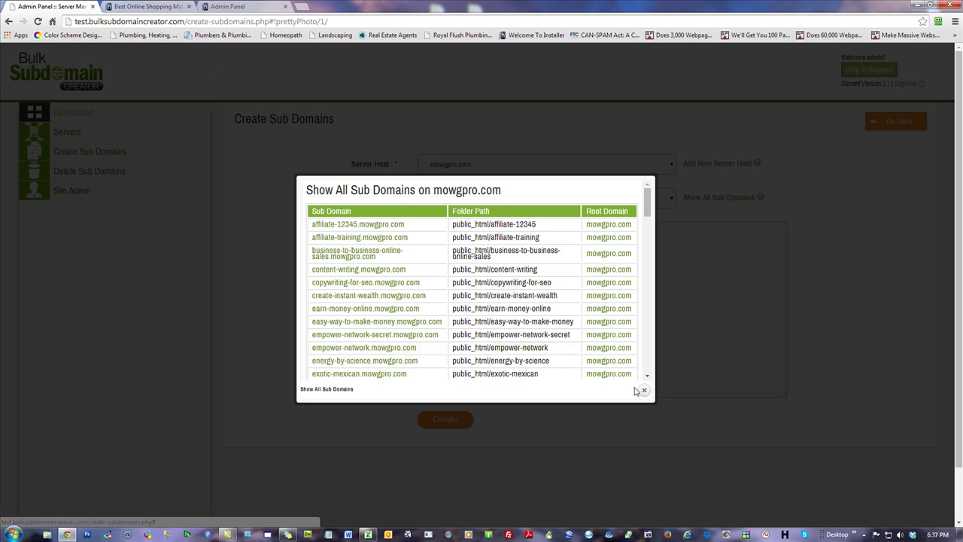
pyautogui.click(644, 393)
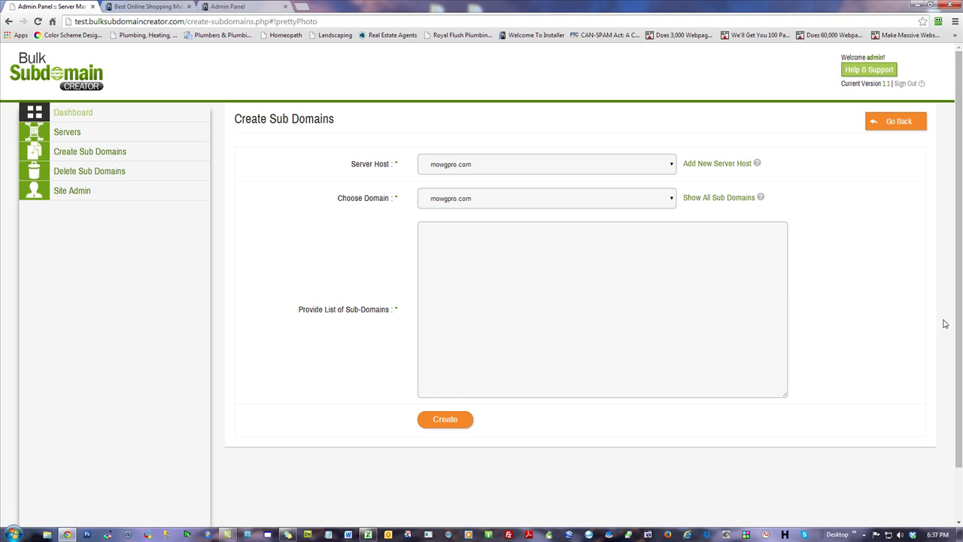
# - Choose mowg-pro.com as the domain and look through all subdomains on it
pyautogui.click(489, 199)
pyautogui.click(470, 222)
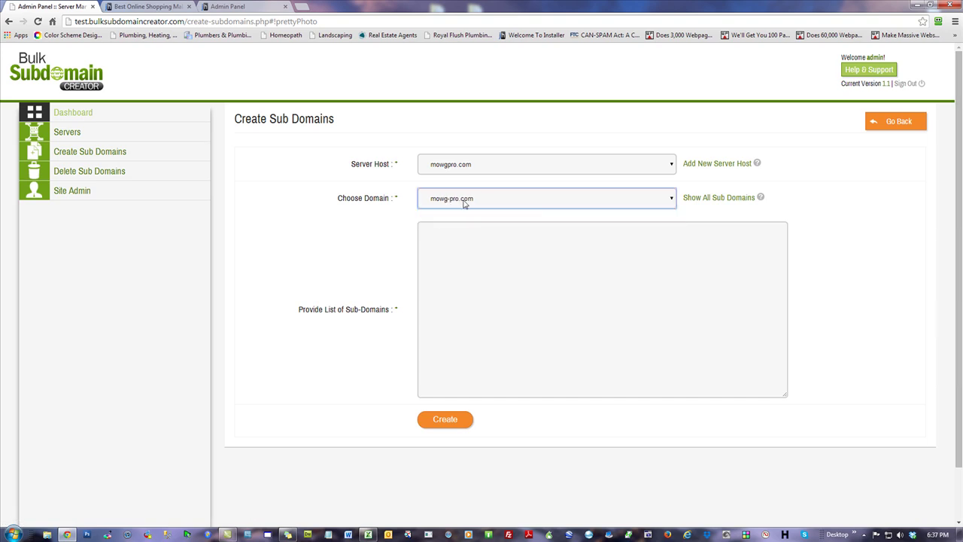
pyautogui.click(702, 200)
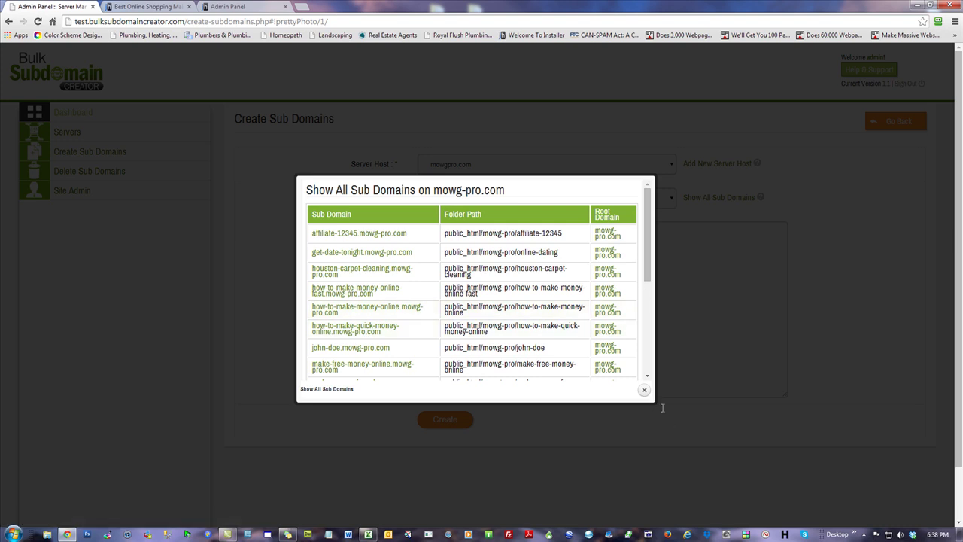
pyautogui.scroll(-3, 651, 305)
pyautogui.scroll(-2, 652, 306)
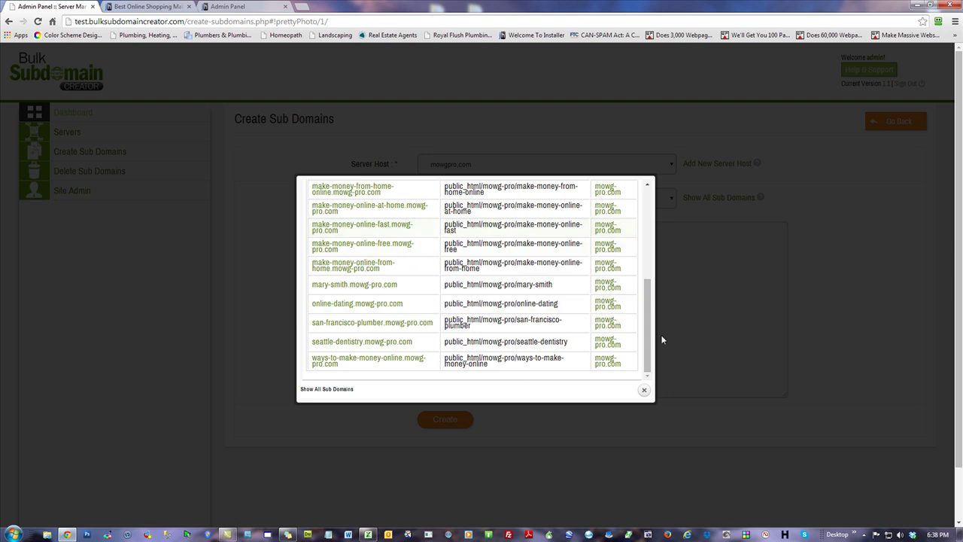
pyautogui.click(644, 390)
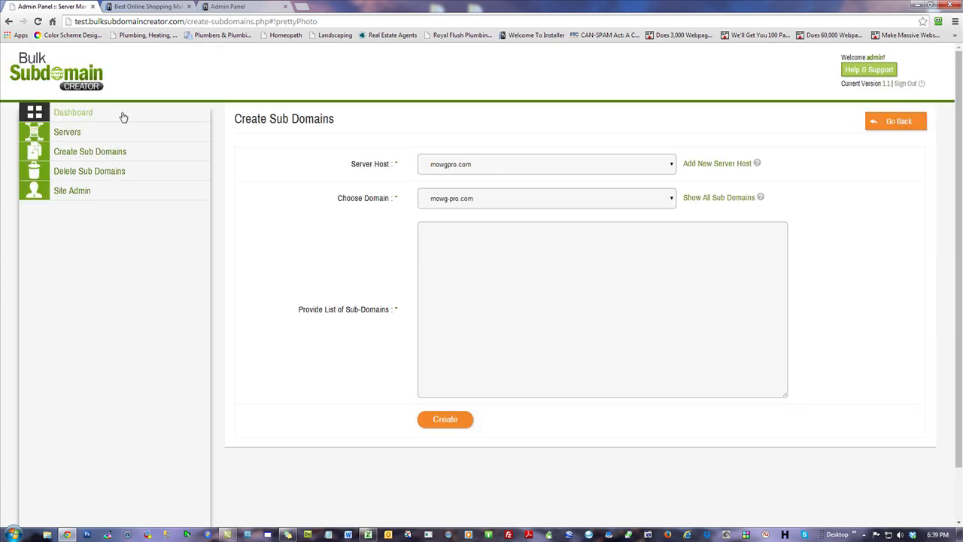
# - Move the browser window aside to show Demo-List.xlsx on the desktop, and bring the window back with the server list open
pyautogui.doubleClick(709, 21)
pyautogui.moveTo(742, 152); pyautogui.dragTo(801, 23)
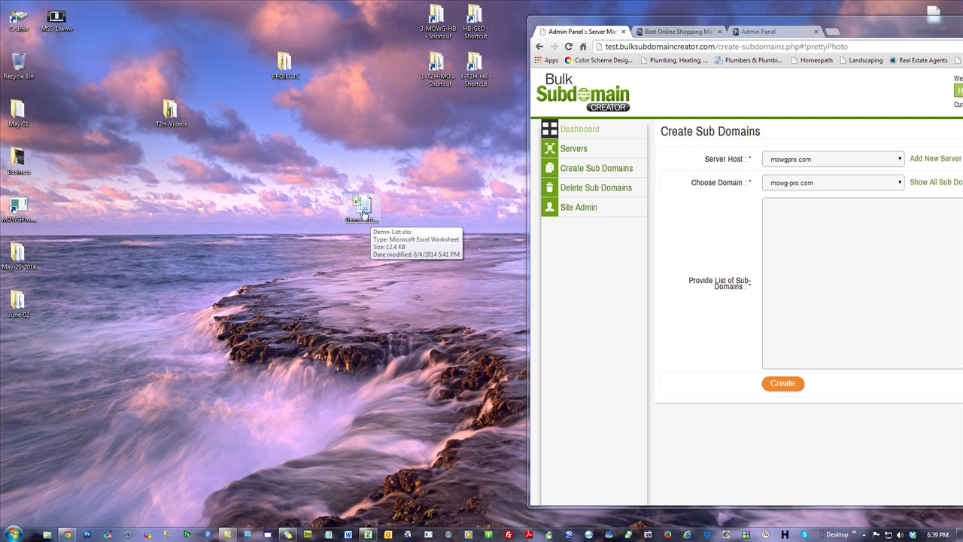
pyautogui.click(572, 153)
pyautogui.moveTo(806, 25); pyautogui.dragTo(347, 9)
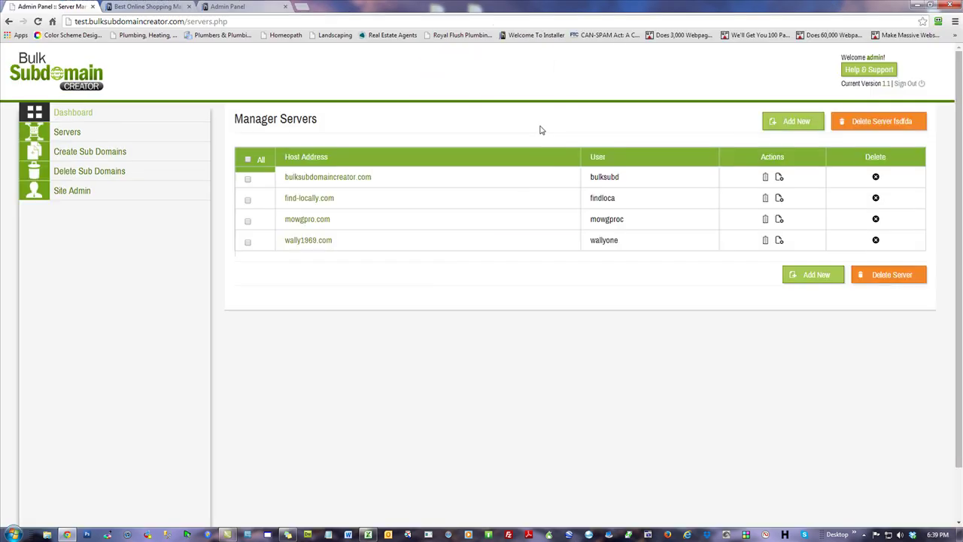
# - Start a new server host and enter find-locally.com as its server address, without any web prefix
pyautogui.click(795, 121)
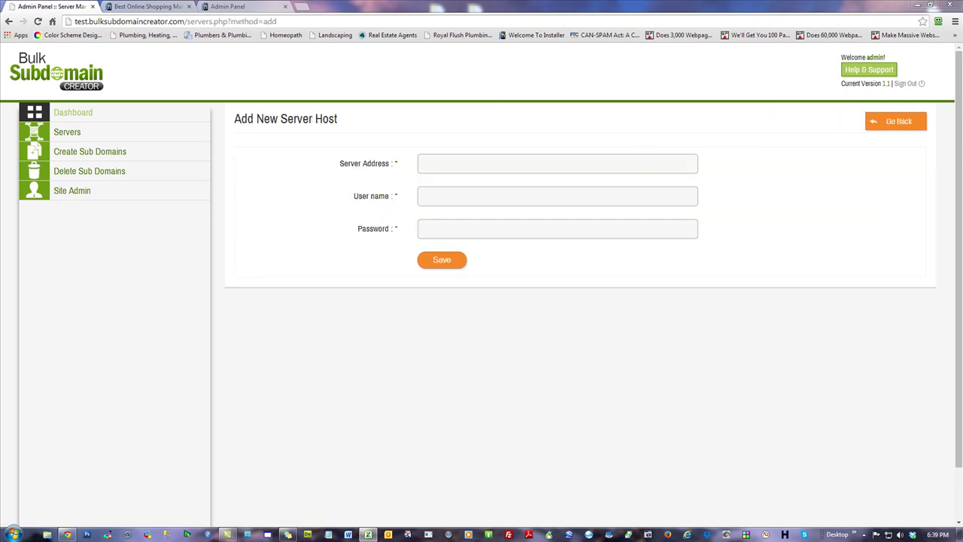
pyautogui.click(496, 163)
pyautogui.write('best-companies-in-town.com')
pyautogui.hotkey('ctrl', 'a')
pyautogui.write('http://www.find-locally.com')
pyautogui.moveTo(463, 163); pyautogui.dragTo(426, 163)
pyautogui.press('BackSpace')
pyautogui.click(455, 135)
pyautogui.tripleClick(495, 168)
pyautogui.press('Tab')
pyautogui.hotkey('alt', 'Tab')
pyautogui.click(477, 201)
pyautogui.write('findloca')
pyautogui.hotkey('alt', 'Tab')
pyautogui.click(460, 228)
pyautogui.hotkey('ctrl', 'v')
pyautogui.click(449, 261)
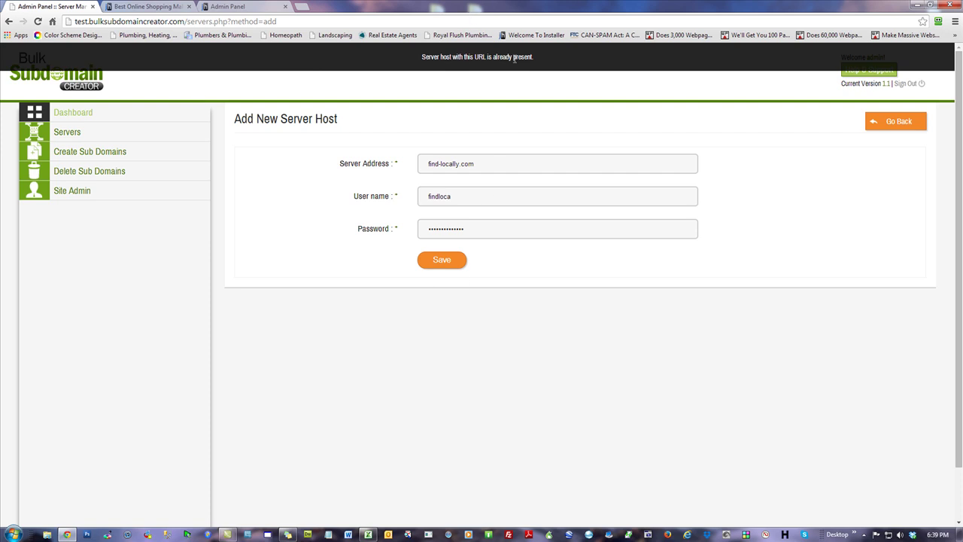
# - From the server list, open subdomain creation for find-locally.com and keep find-locally.com as the domain for the new subdomain list
pyautogui.click(66, 133)
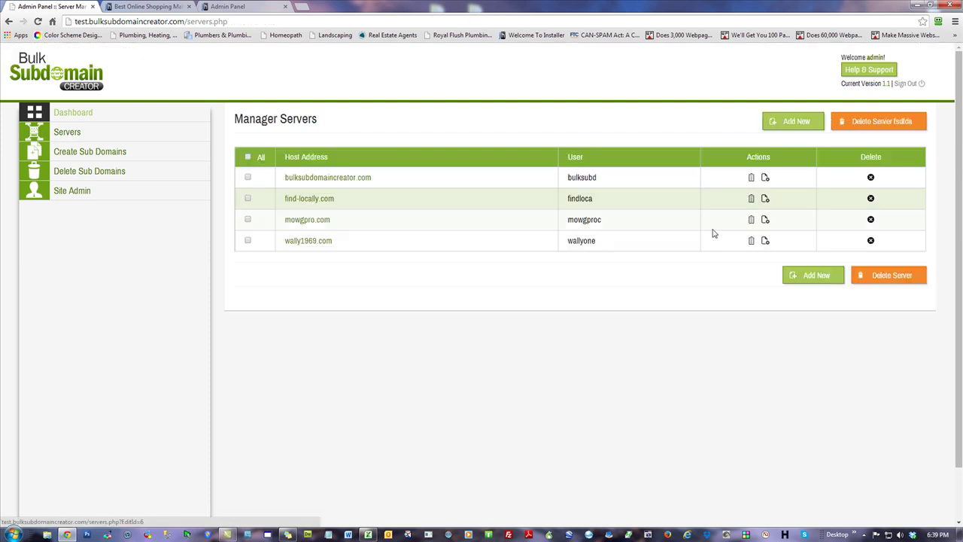
pyautogui.click(766, 200)
pyautogui.click(557, 303)
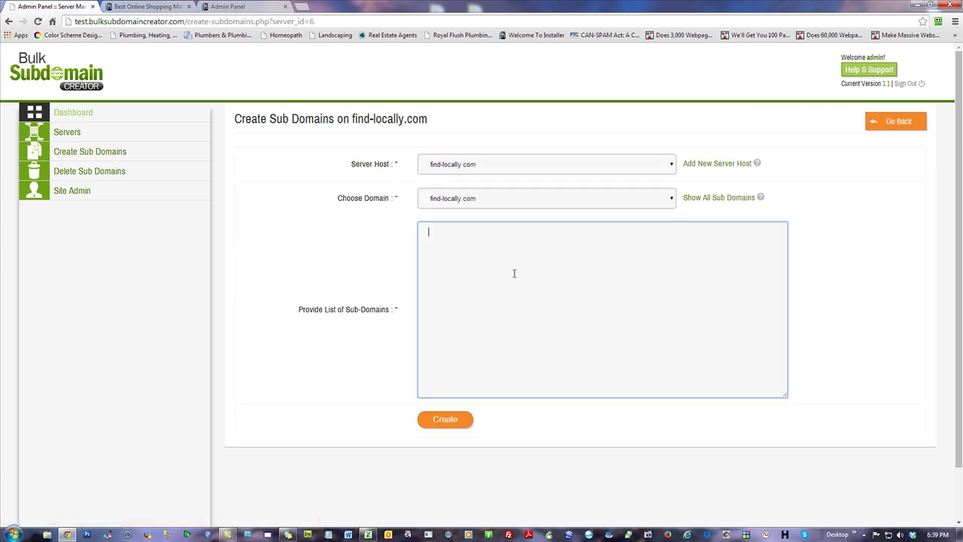
pyautogui.click(508, 200)
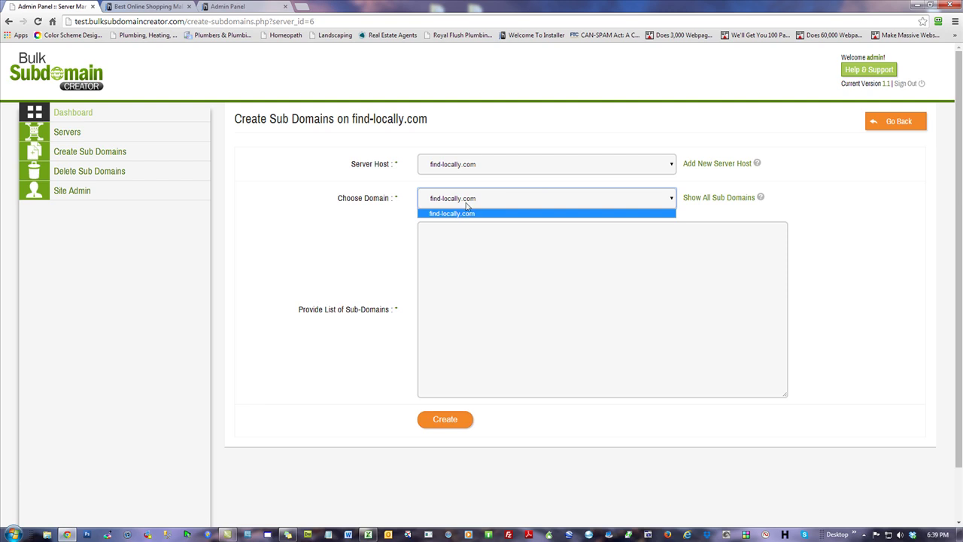
pyautogui.click(487, 272)
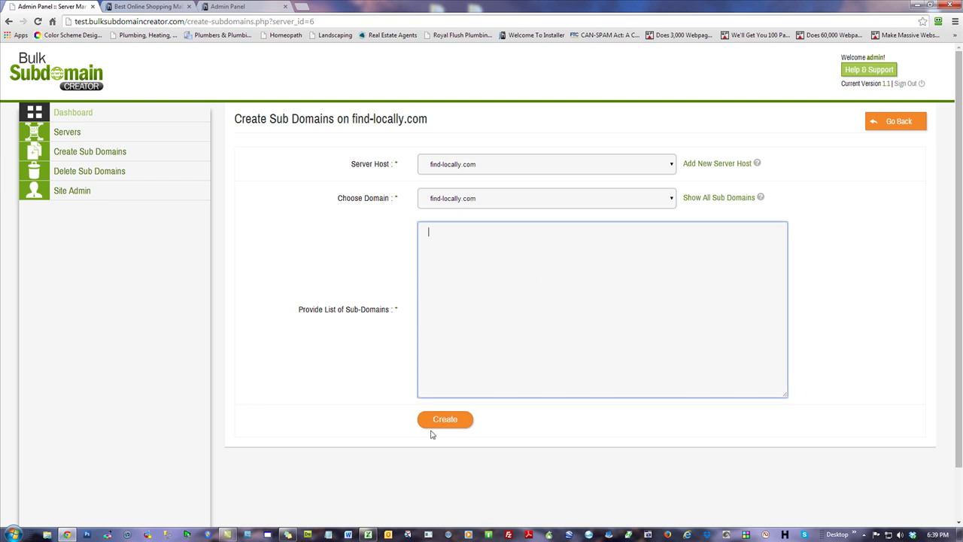